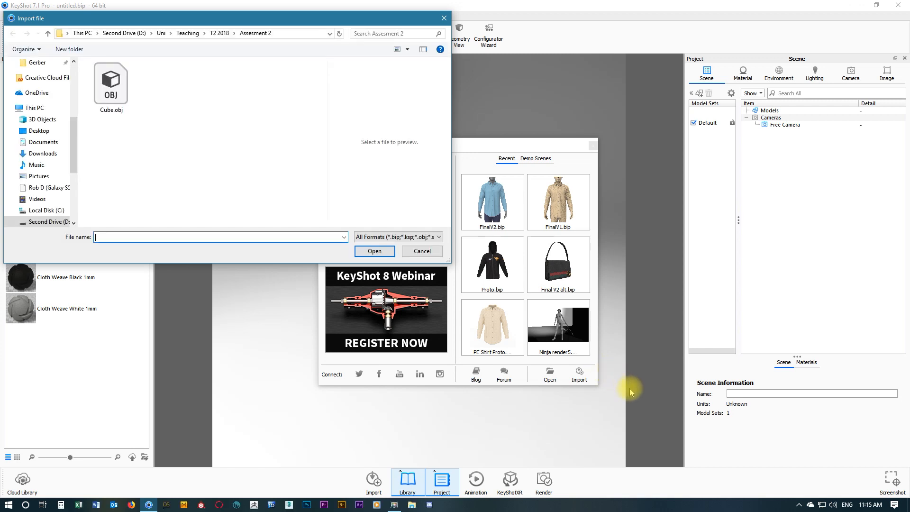
Import Cube.obj in centimetres with Y up orientation, centred and snapped to the ground
click(113, 91)
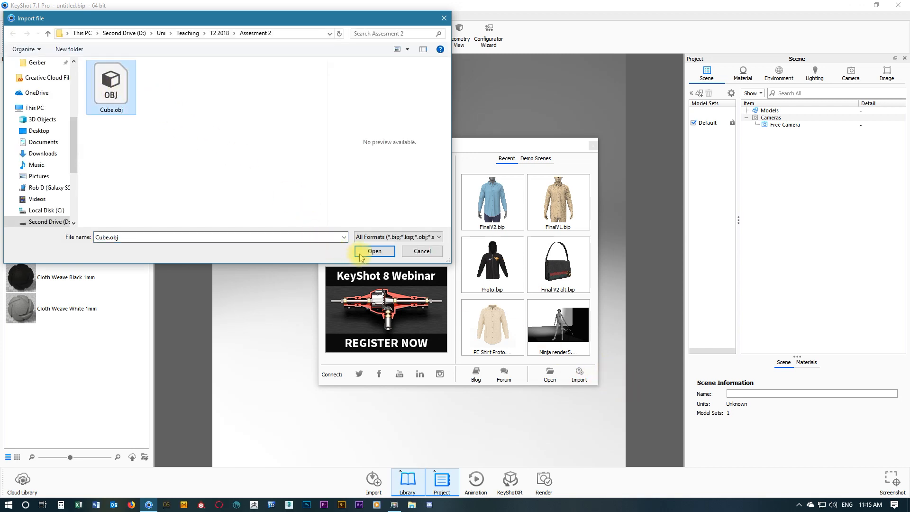
click(374, 252)
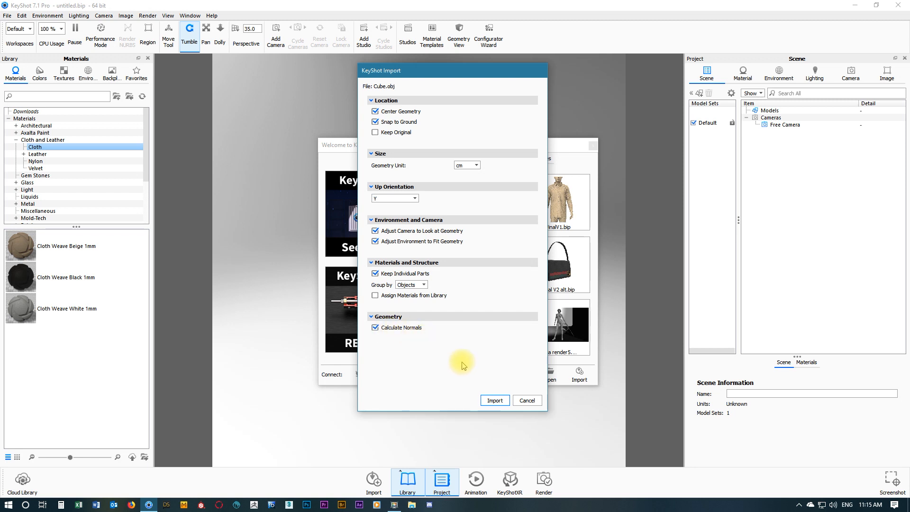
click(495, 401)
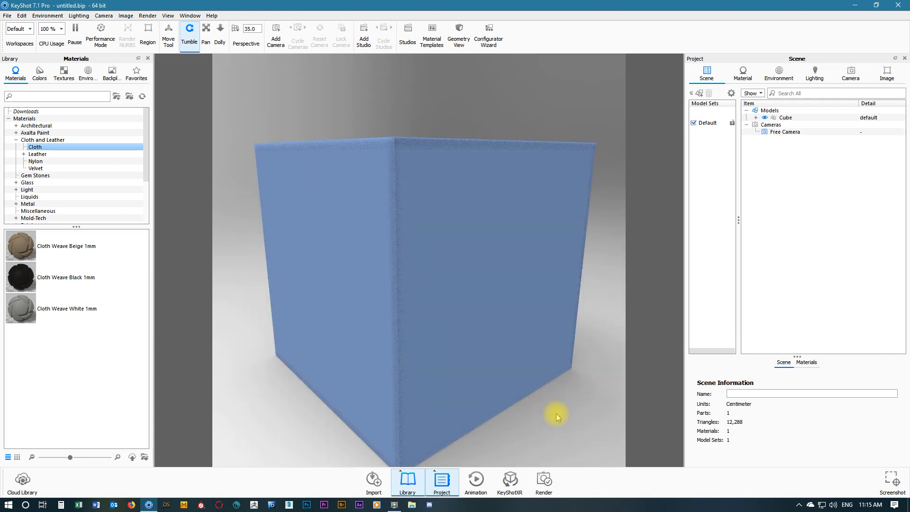
drag(557, 414, 545, 360)
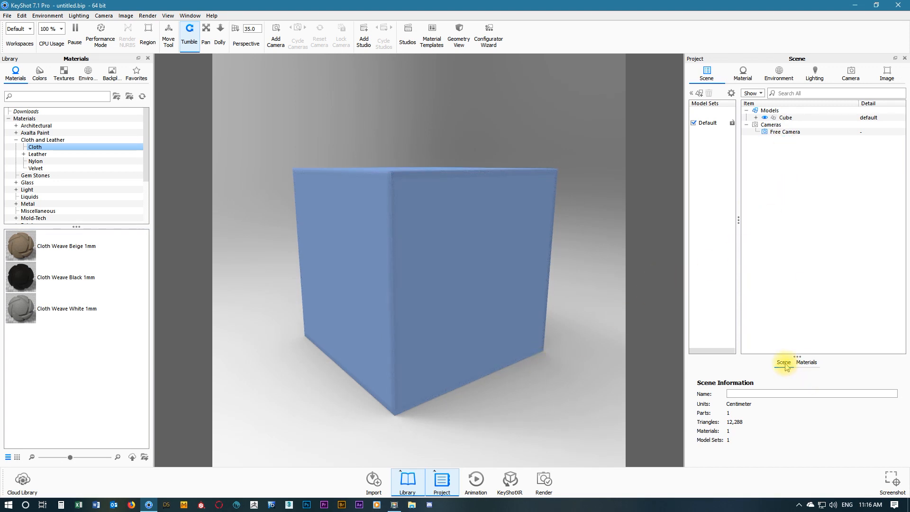
Examine the scene's material list and the parts of the Cube model
click(806, 362)
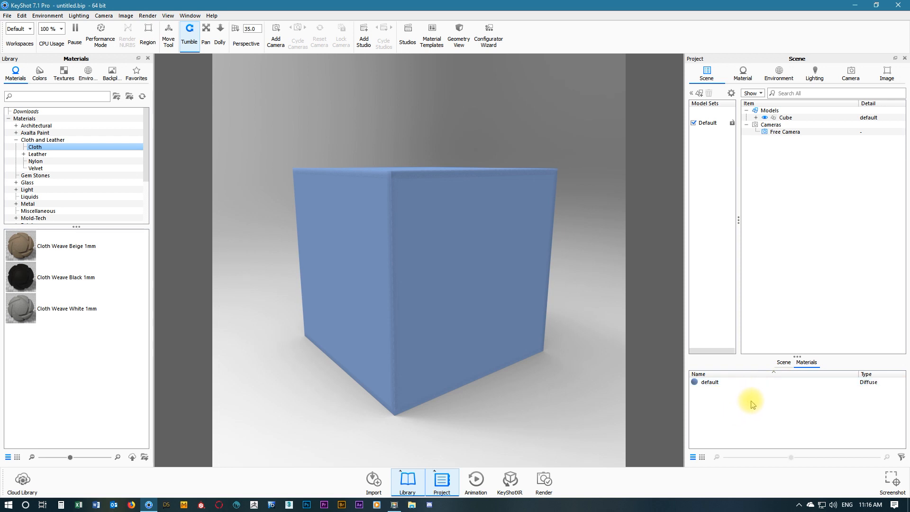
click(733, 384)
click(583, 278)
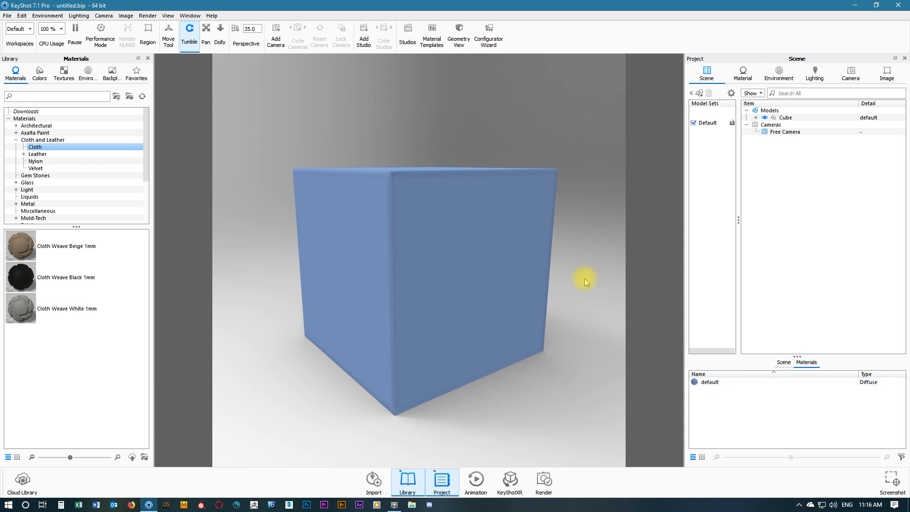
click(743, 73)
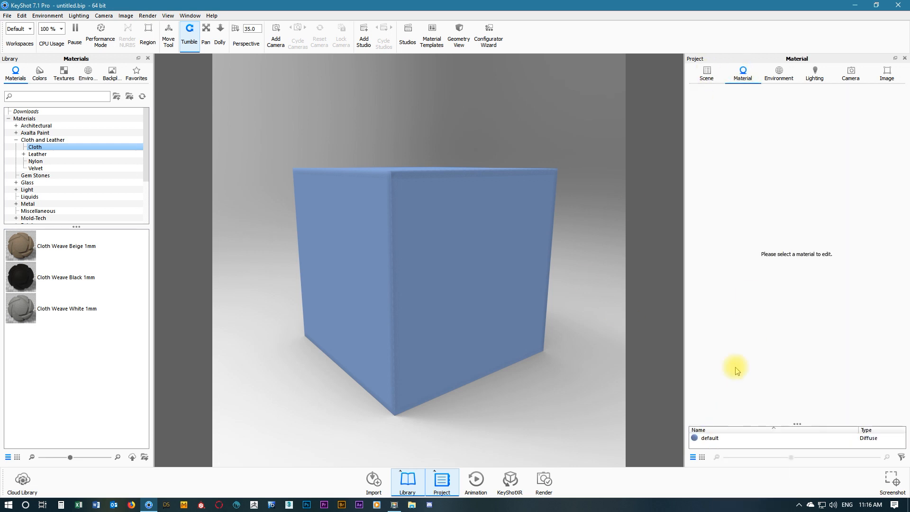
click(707, 74)
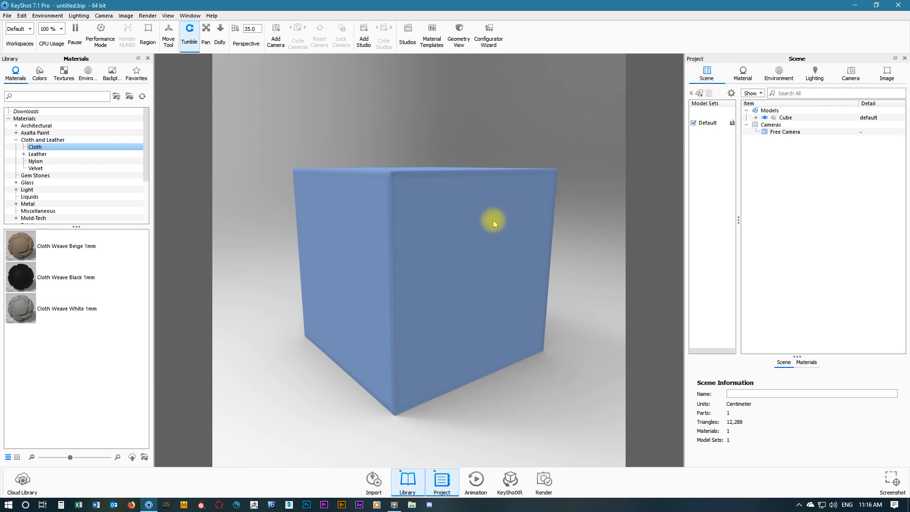
click(811, 365)
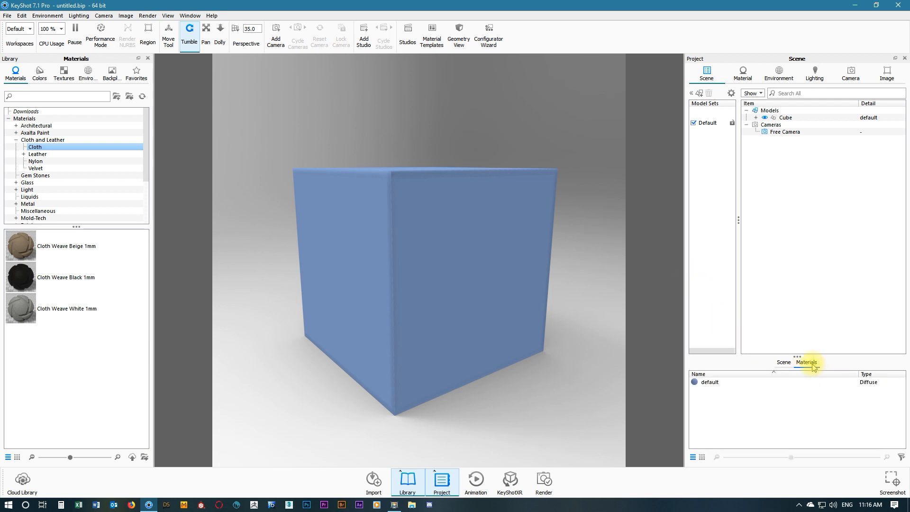
click(756, 117)
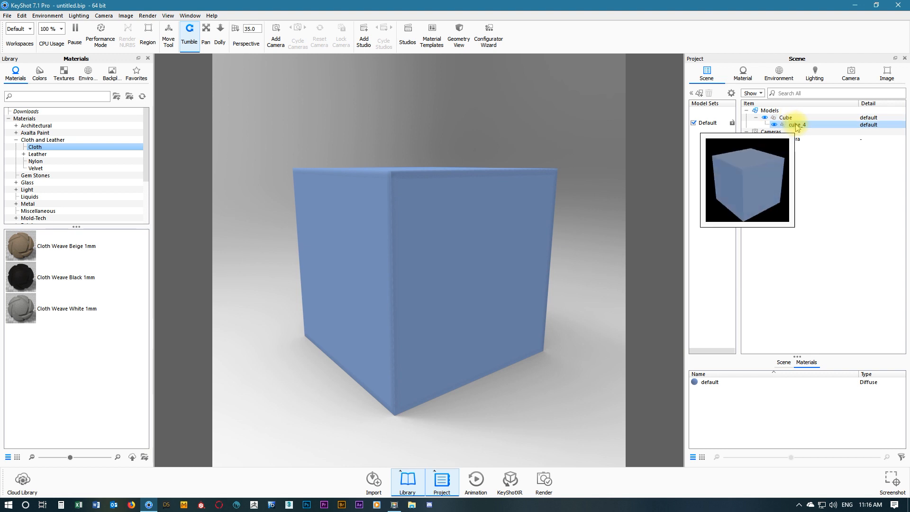
click(764, 118)
click(765, 118)
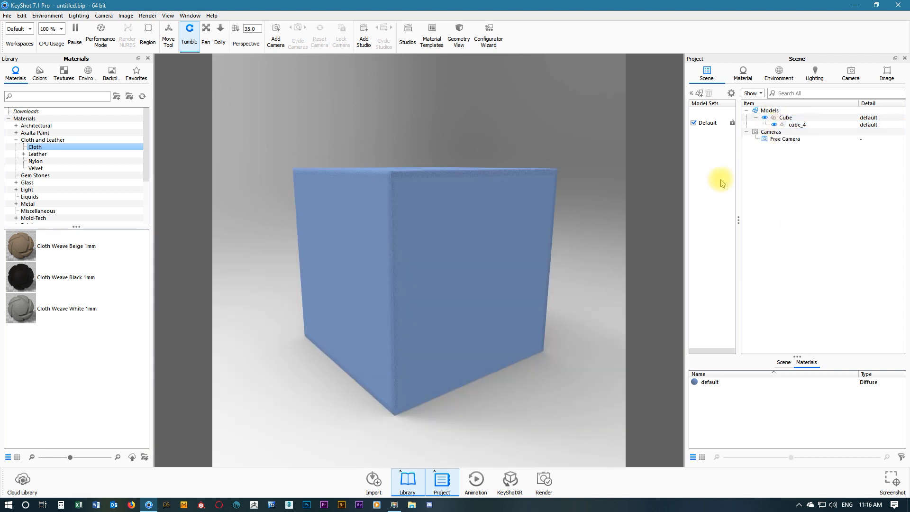
Change the material type of the cube's default material to Advanced
double_click(431, 230)
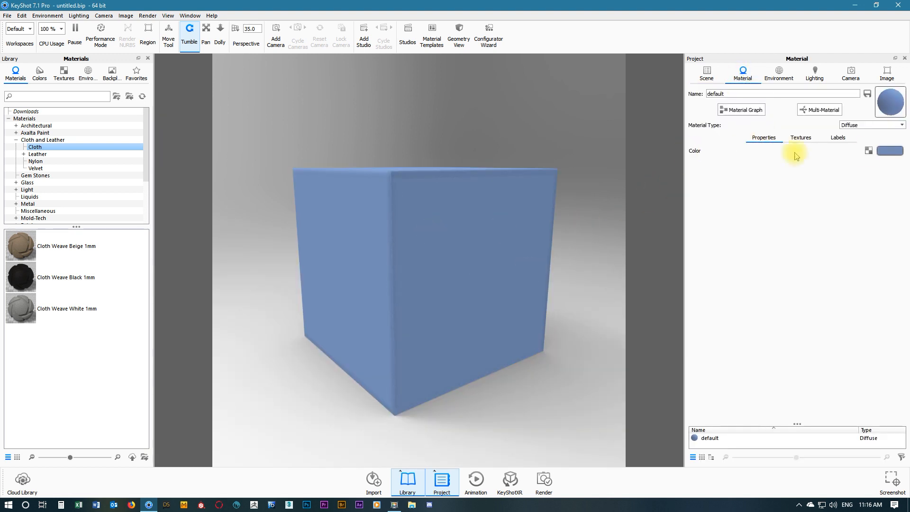
click(869, 125)
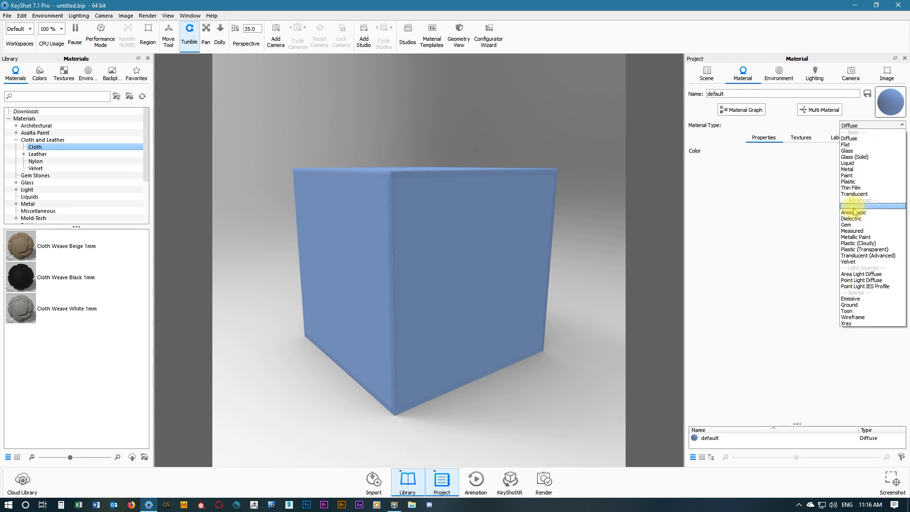
click(854, 207)
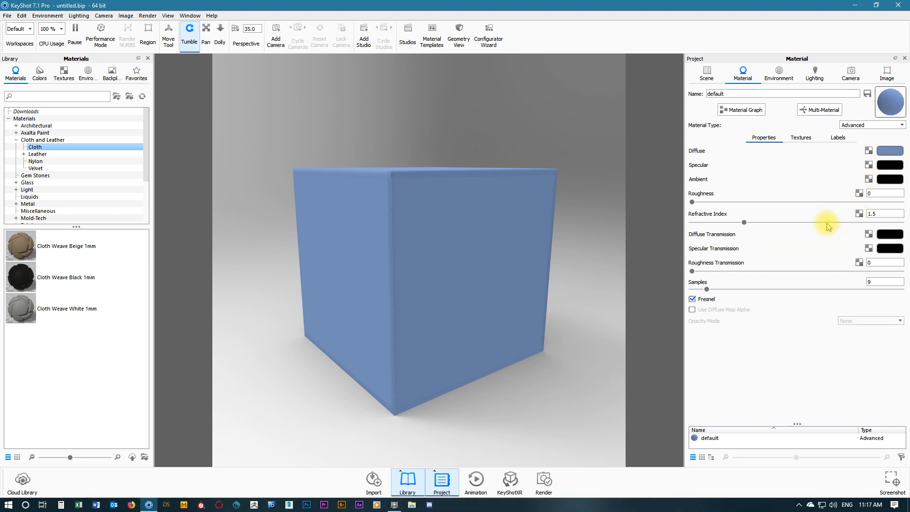
Examine the properties, texture slots and labels available for the Advanced material
click(803, 138)
click(839, 138)
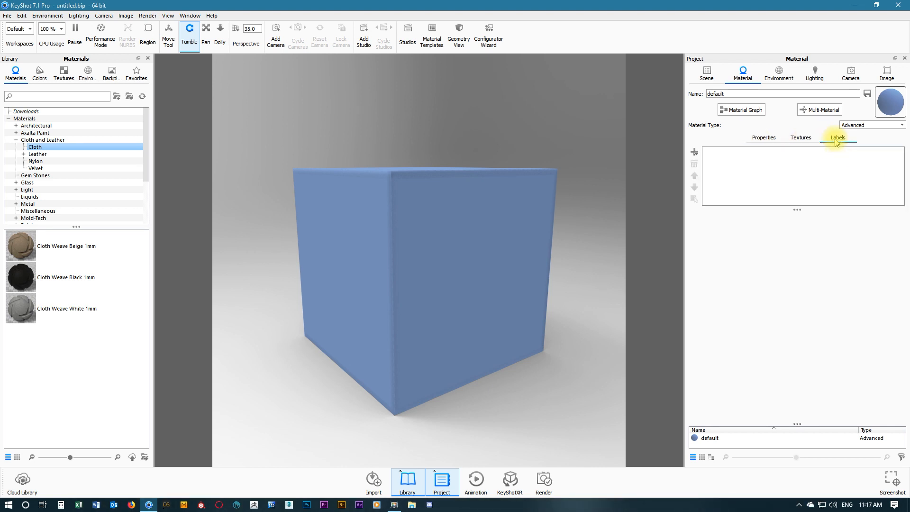
click(801, 138)
click(764, 138)
click(801, 138)
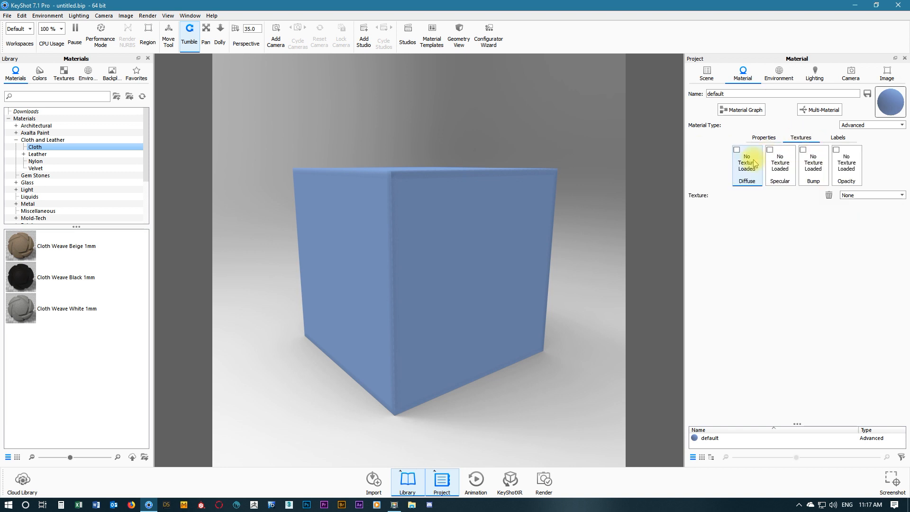
click(764, 138)
click(802, 138)
click(764, 138)
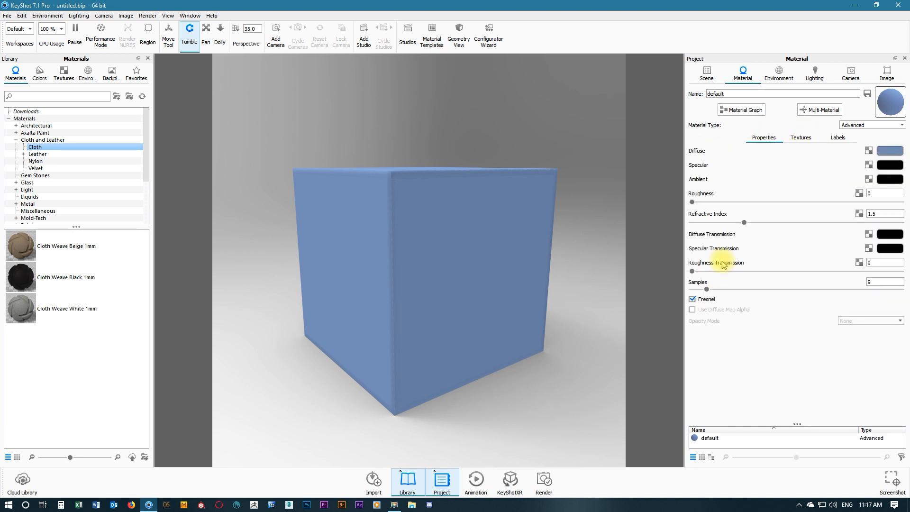
click(801, 138)
click(764, 138)
Load Layer_Default Material_Diffuse_Colour.tif as the diffuse texture of the cube's material
click(802, 138)
click(737, 151)
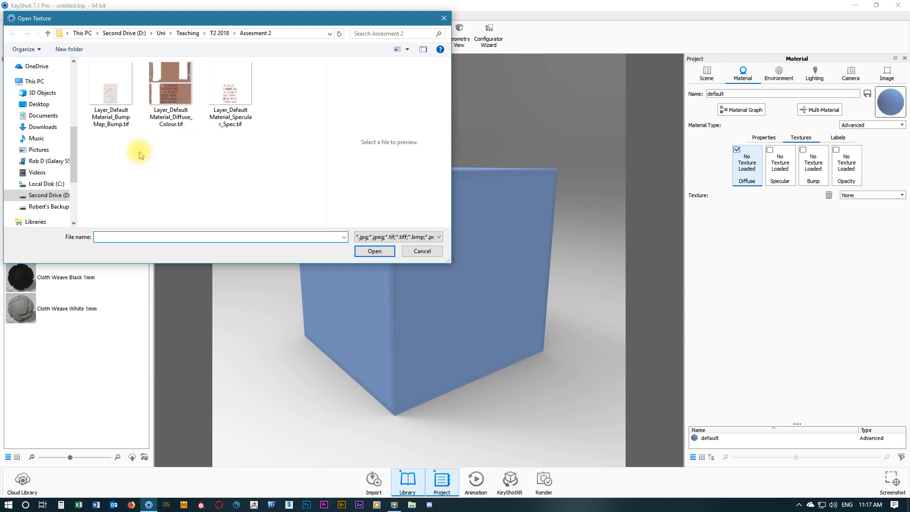
click(175, 102)
click(375, 251)
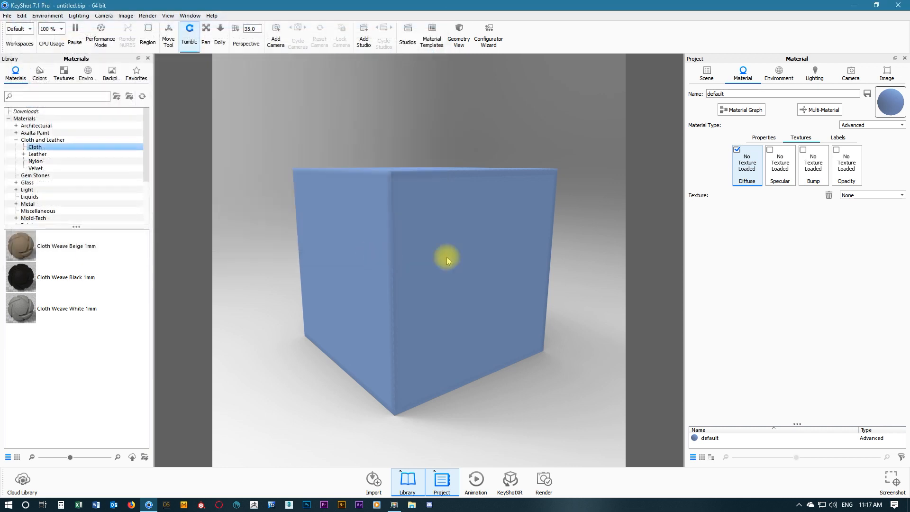
mouse_move(580, 291)
mouse_down()
mouse_move(362, 290)
mouse_move(588, 290)
mouse_up()
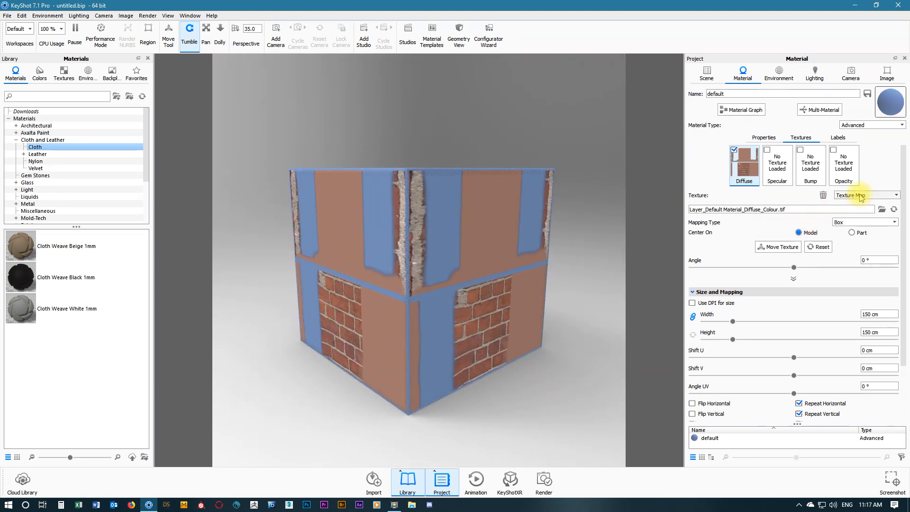
Set the diffuse texture's mapping type to UV with a width and height of 1
click(848, 224)
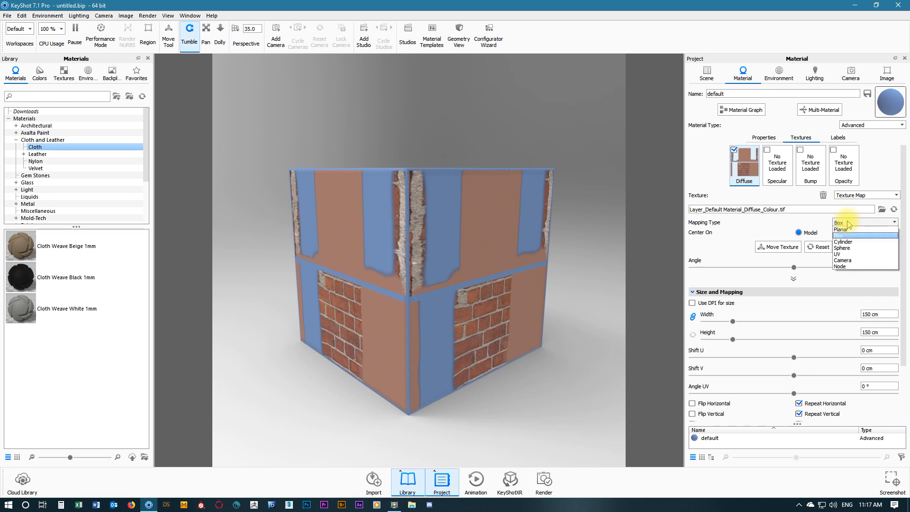
click(840, 256)
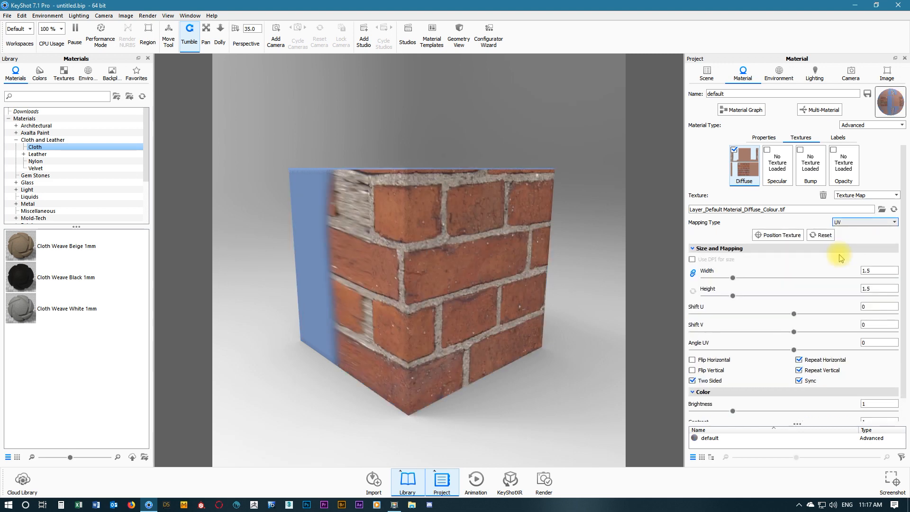
drag(615, 280, 454, 282)
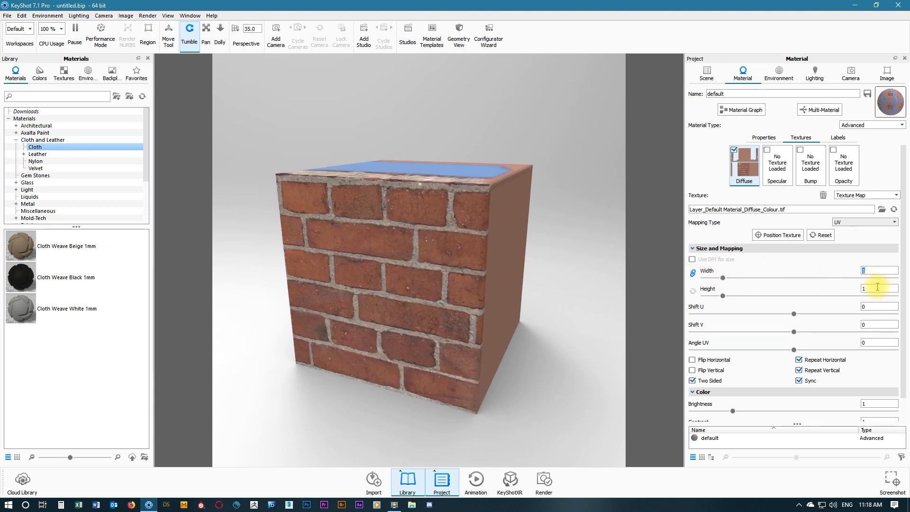
drag(522, 292, 625, 270)
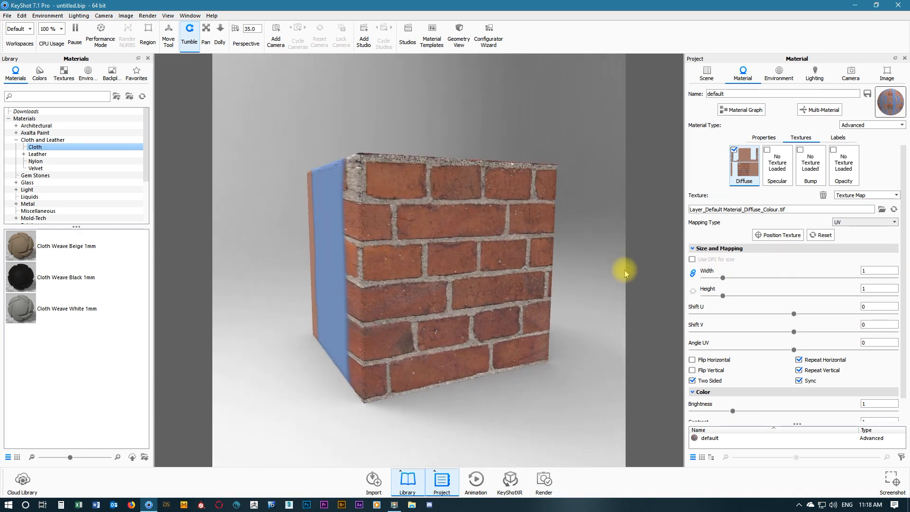
Load Layer_Default Material_Bump Map_Bump.tif as the bump texture of the cube's material
click(803, 154)
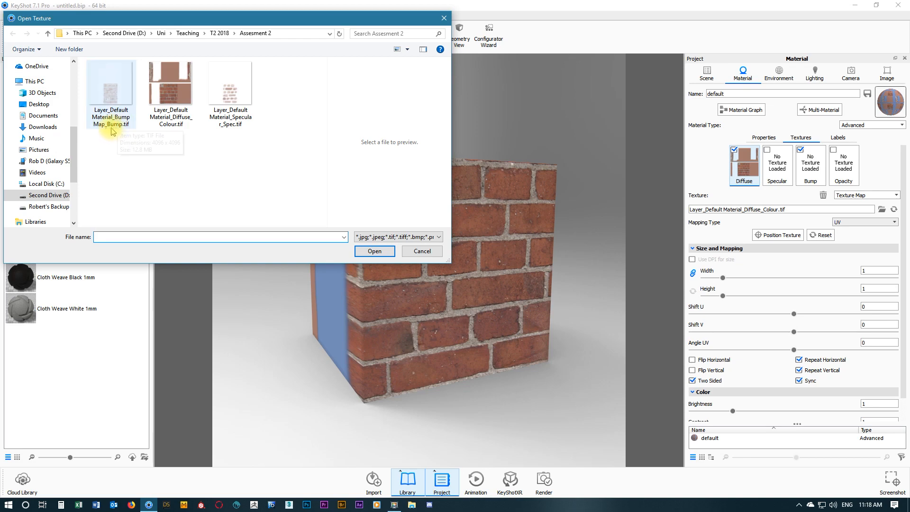
click(117, 95)
click(375, 252)
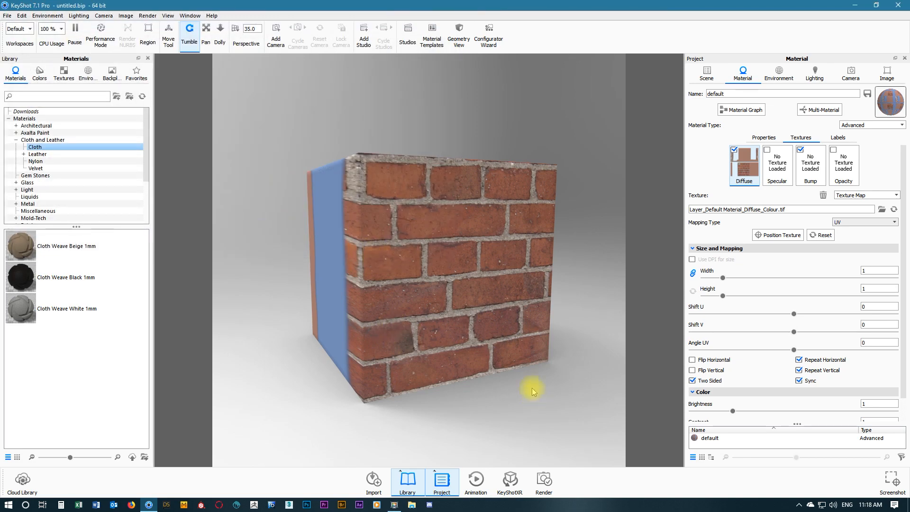
drag(532, 386, 459, 286)
scroll(439, 271, up, 3)
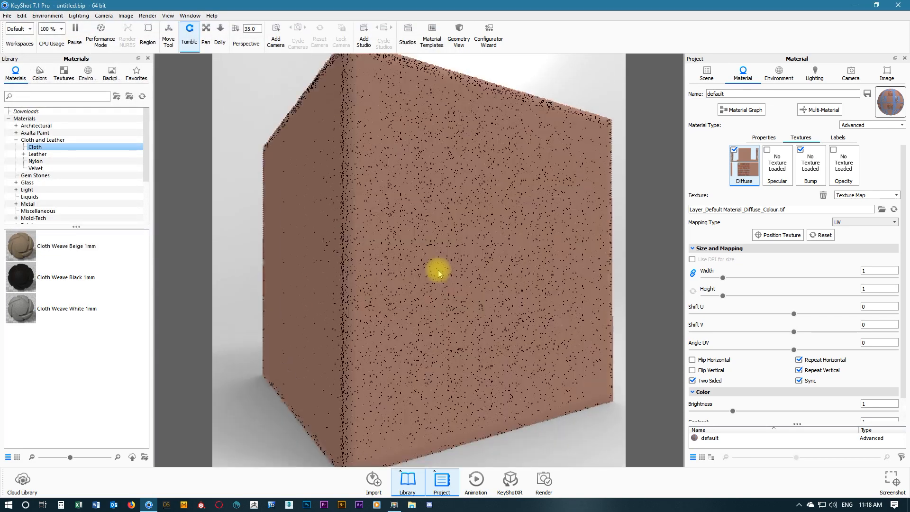
Set the bump height of the cube's bump texture to 10
click(810, 172)
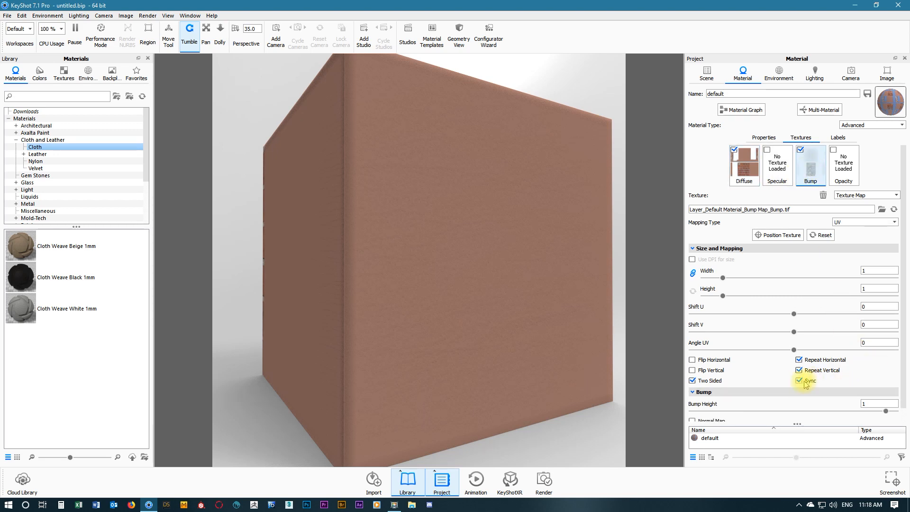
click(744, 166)
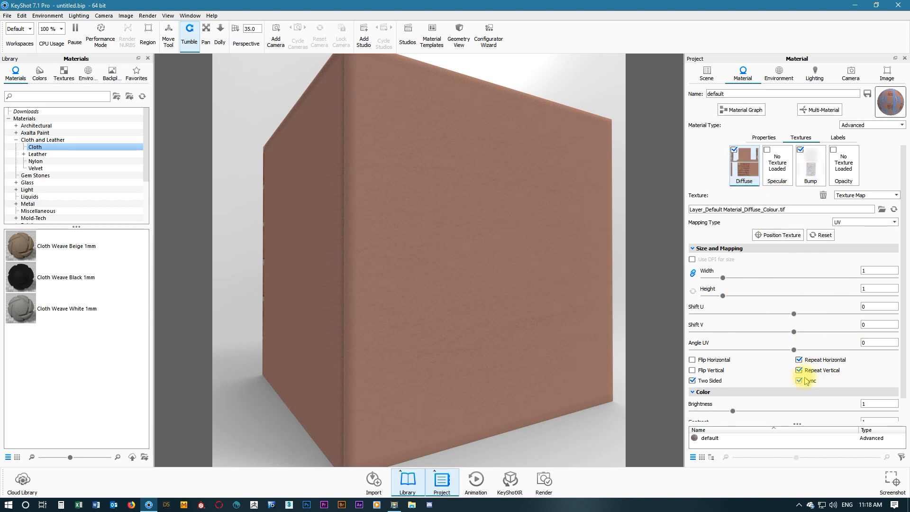
click(812, 171)
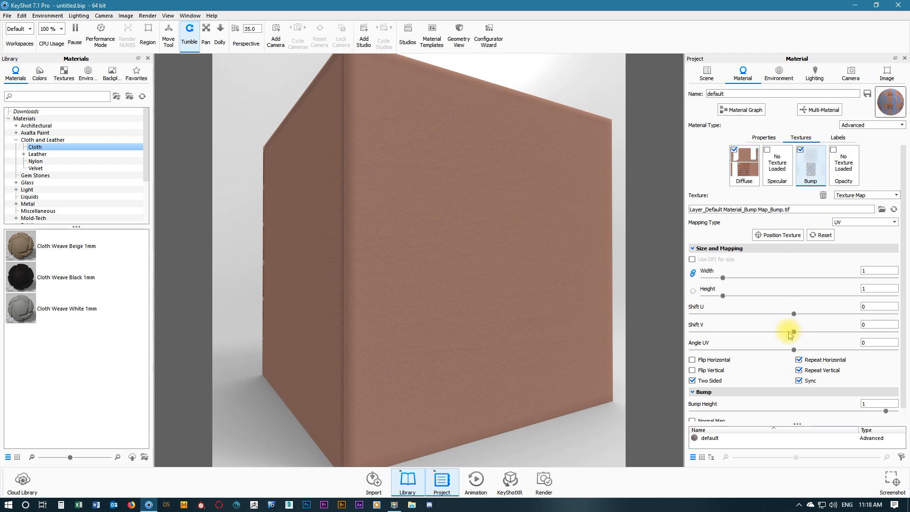
scroll(845, 362, down, 1)
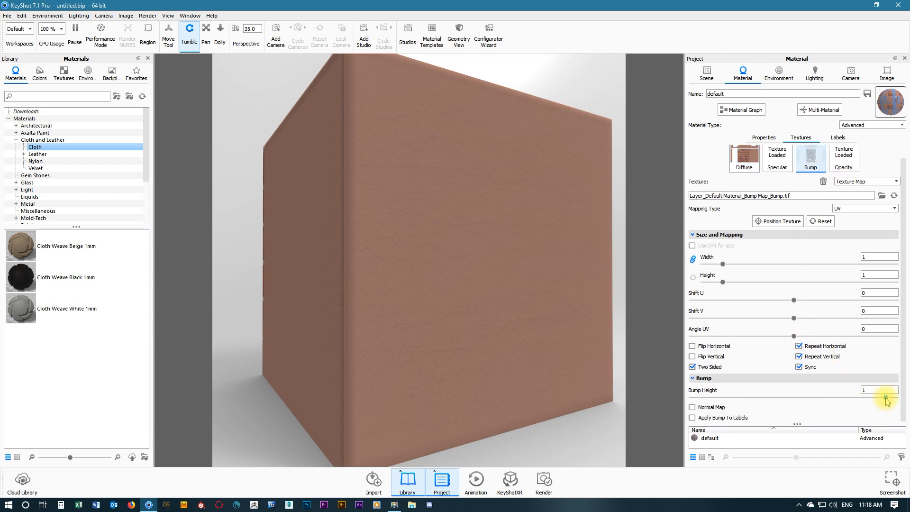
drag(886, 397, 699, 399)
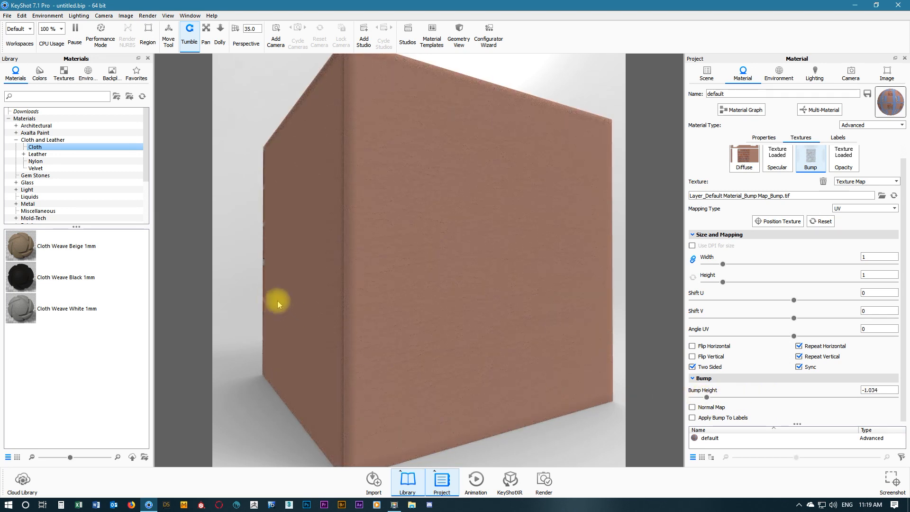
drag(278, 303, 584, 305)
drag(350, 305, 441, 290)
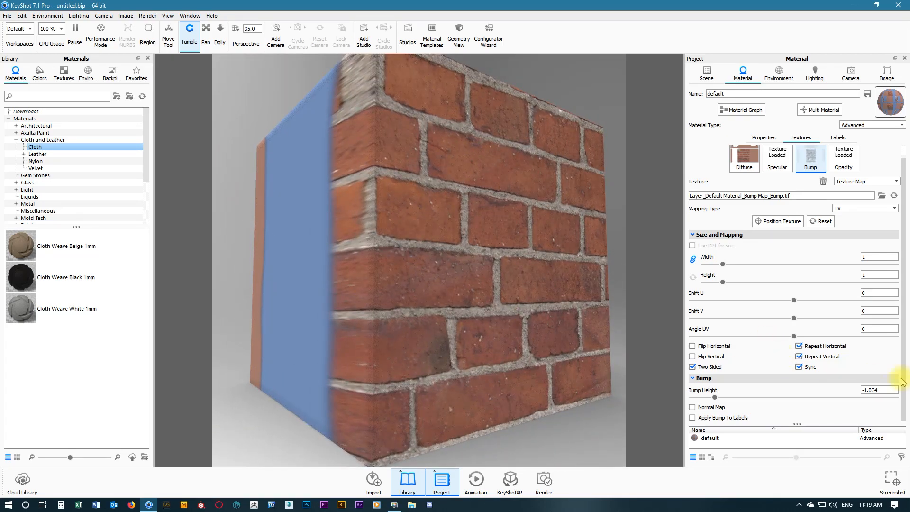
click(879, 390)
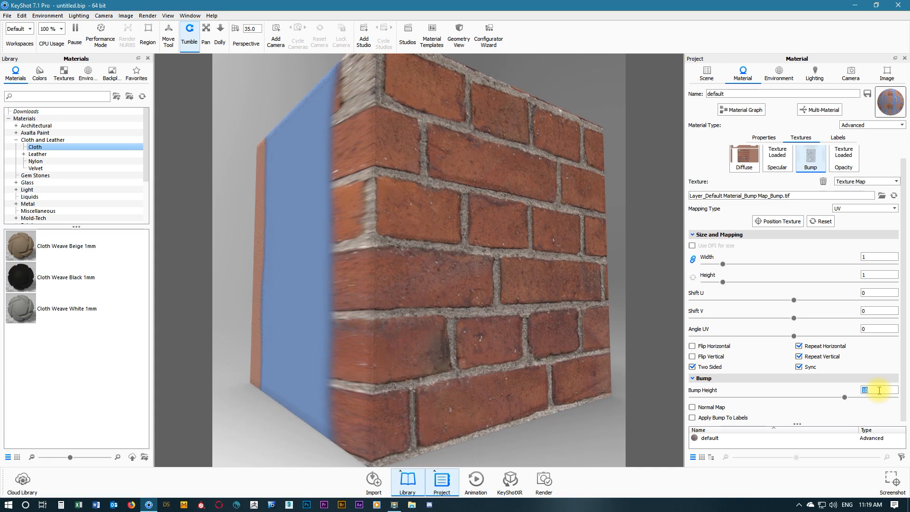
drag(526, 331, 505, 329)
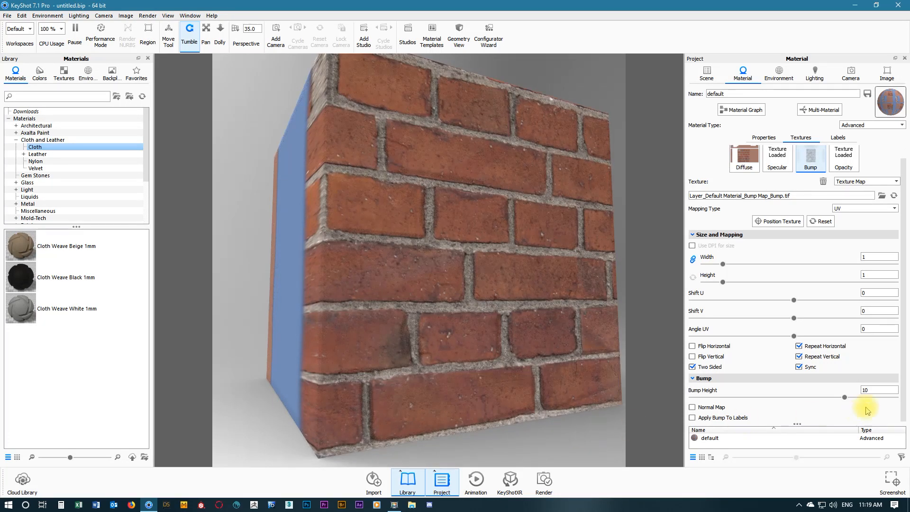
Try a bump height of -10 on the cube's bump texture
double_click(875, 391)
text(-1)
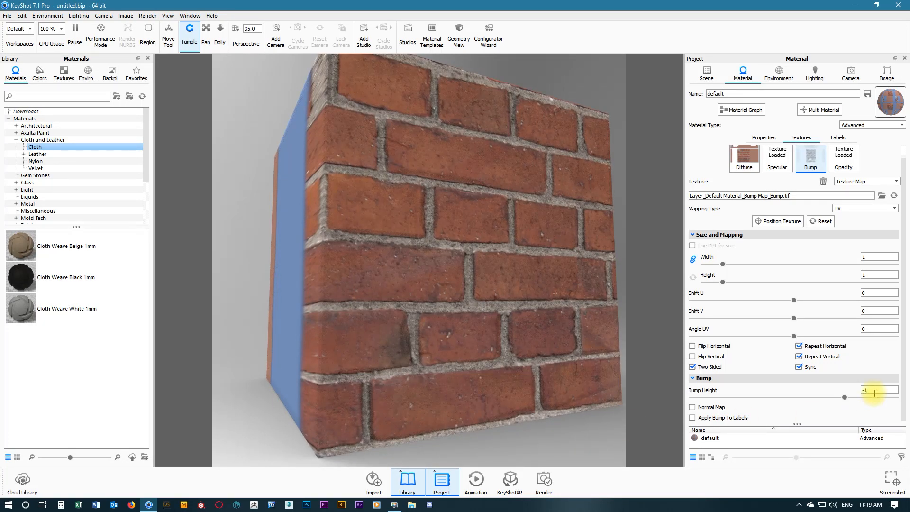
text(0)
key(Return)
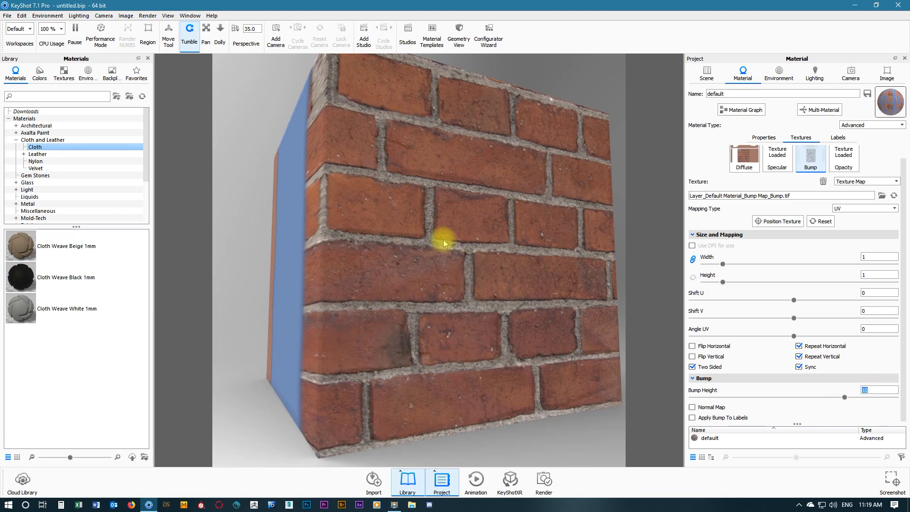
Load Layer_Default Material_Specular_Spec.tif as the specular texture of the cube's material and inspect the brick and leather faces
drag(411, 256, 756, 273)
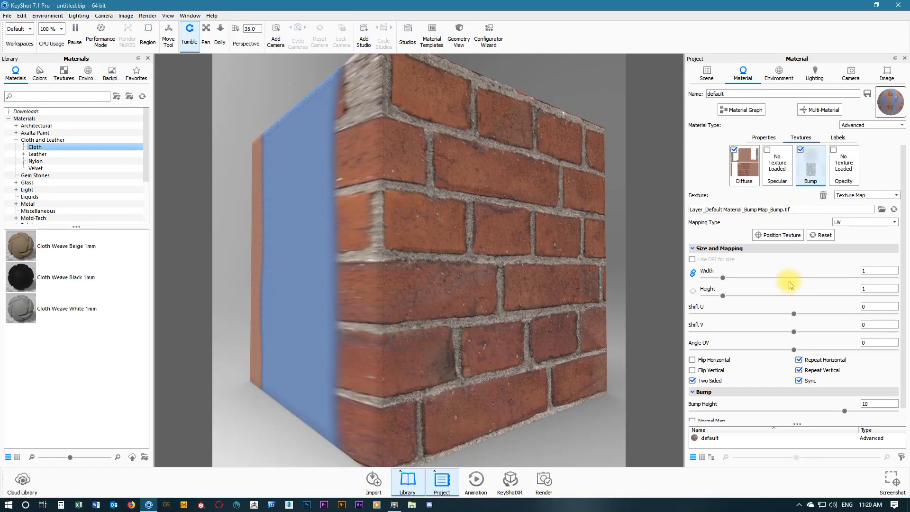
click(769, 153)
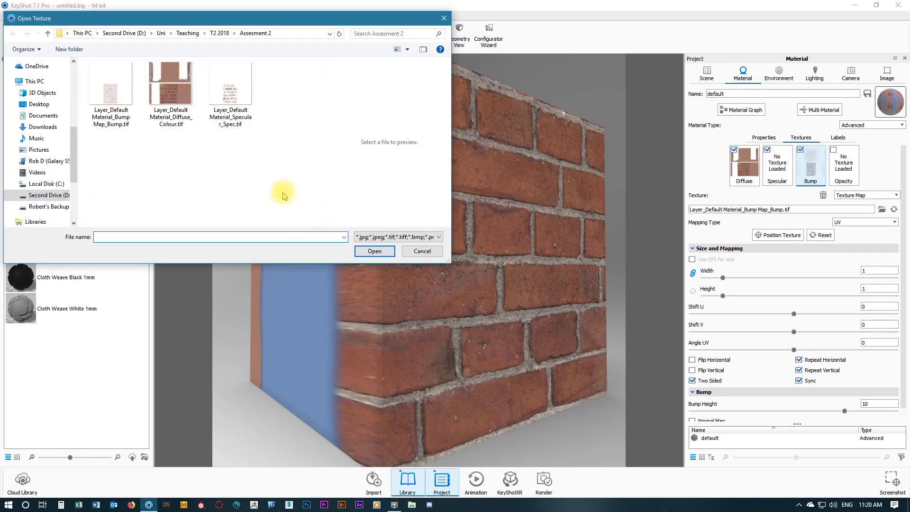
click(237, 93)
click(372, 252)
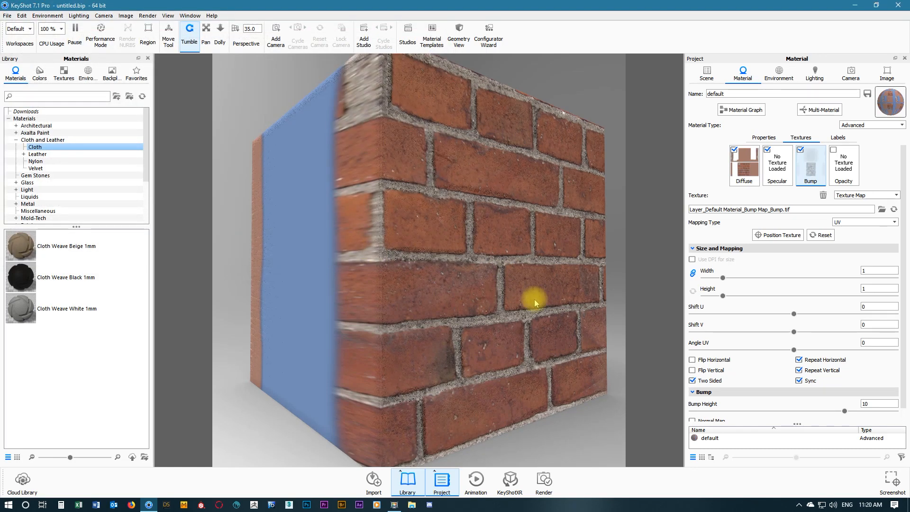
drag(250, 277, 591, 283)
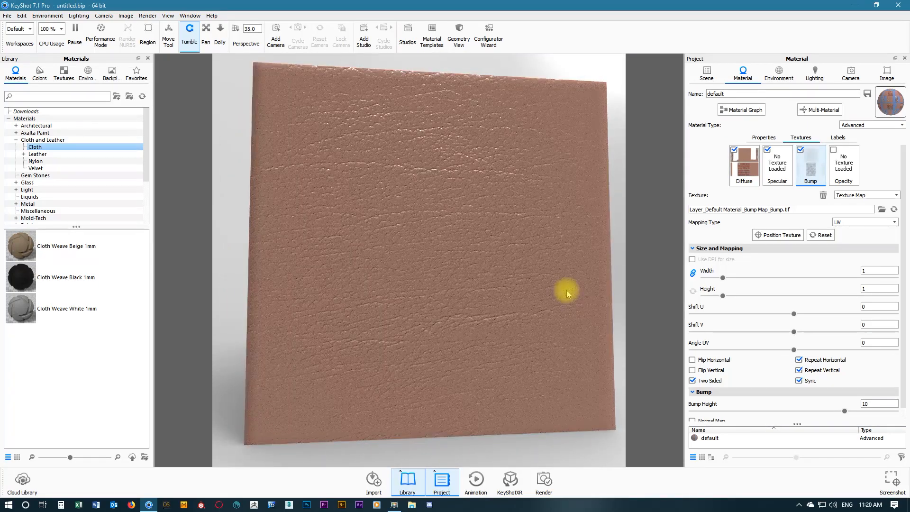
drag(463, 280, 455, 262)
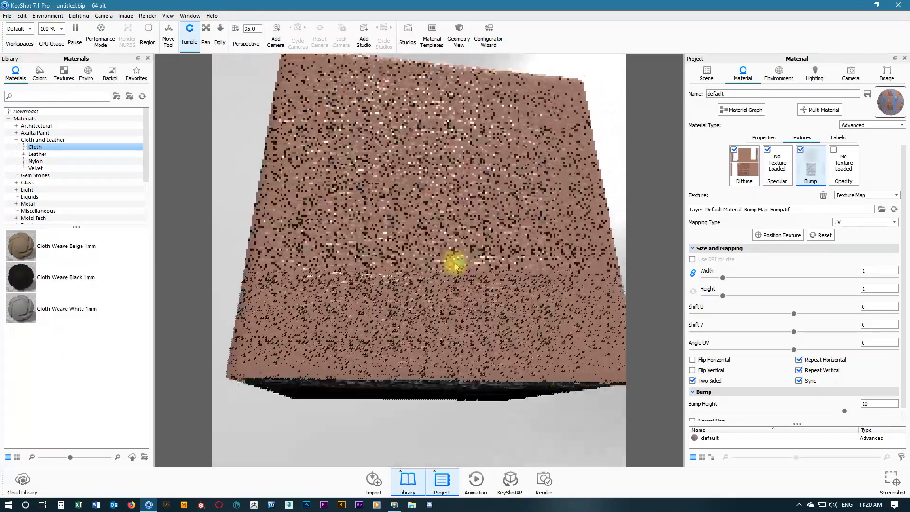
drag(478, 185, 417, 291)
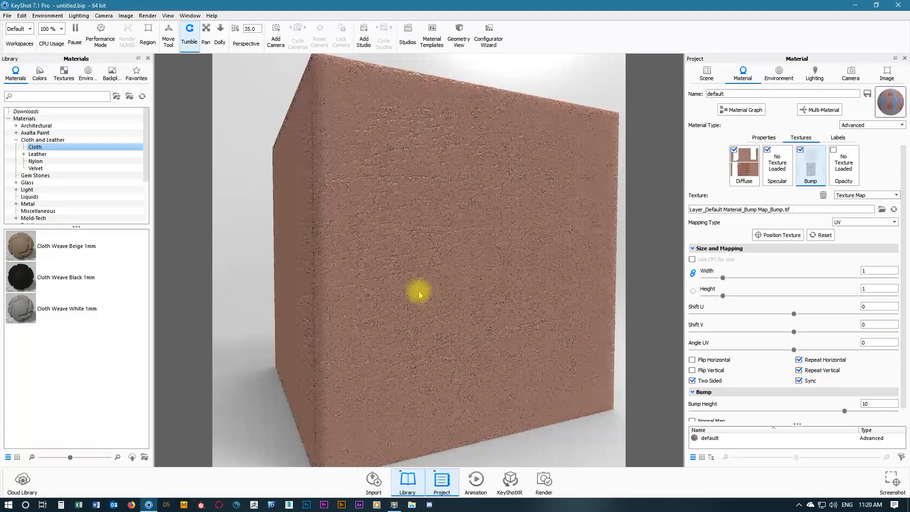
Raise the brightness of the cube's specular texture to about 3.215 and check the highlights on the faces
click(778, 164)
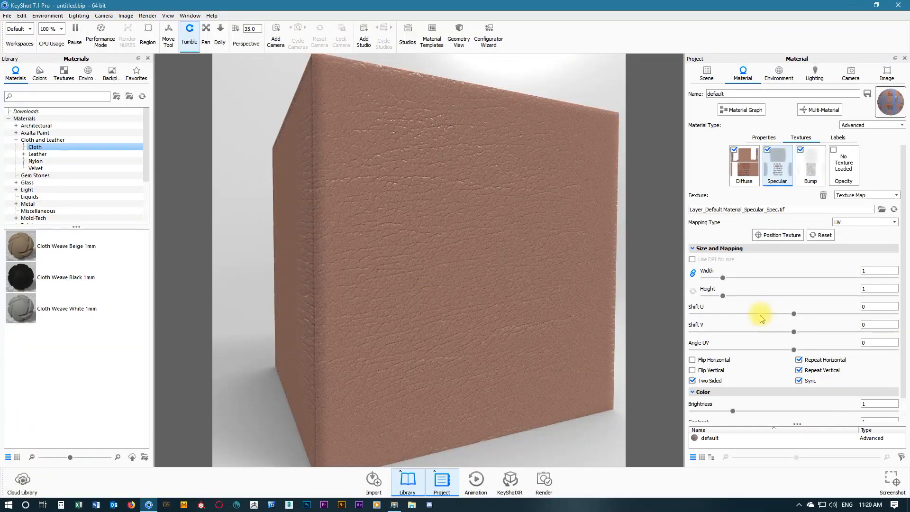
scroll(761, 319, down, 1)
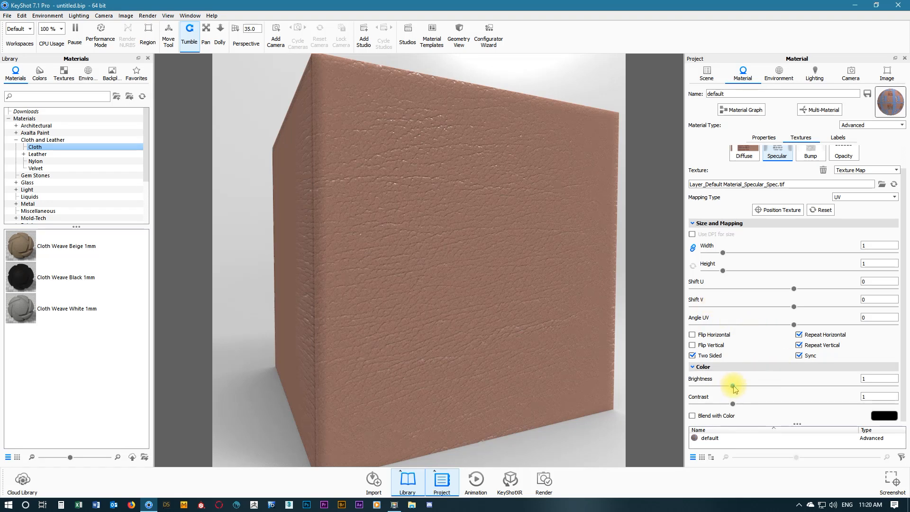
drag(738, 389, 825, 390)
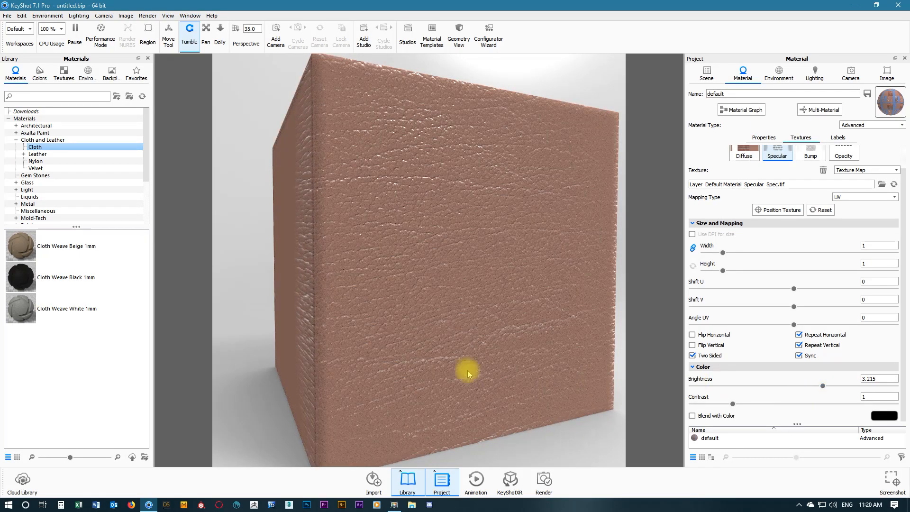
drag(468, 370, 429, 351)
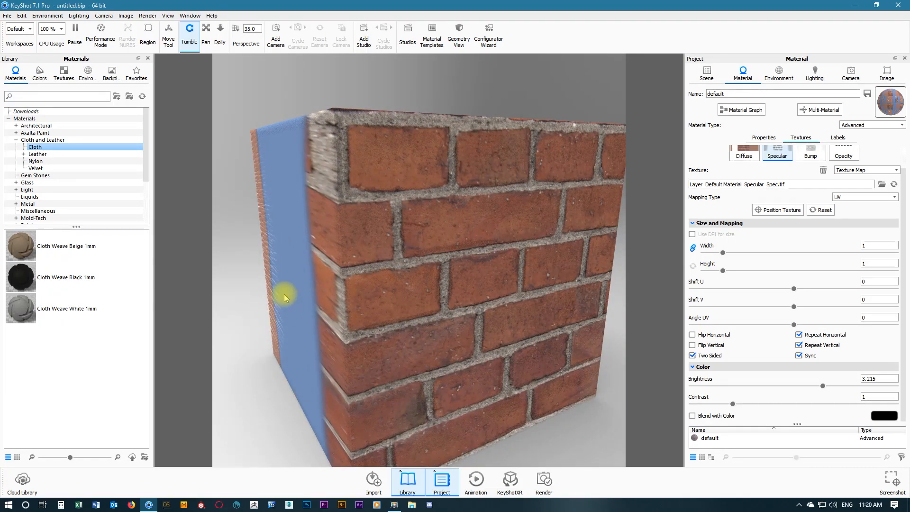
drag(284, 294, 550, 292)
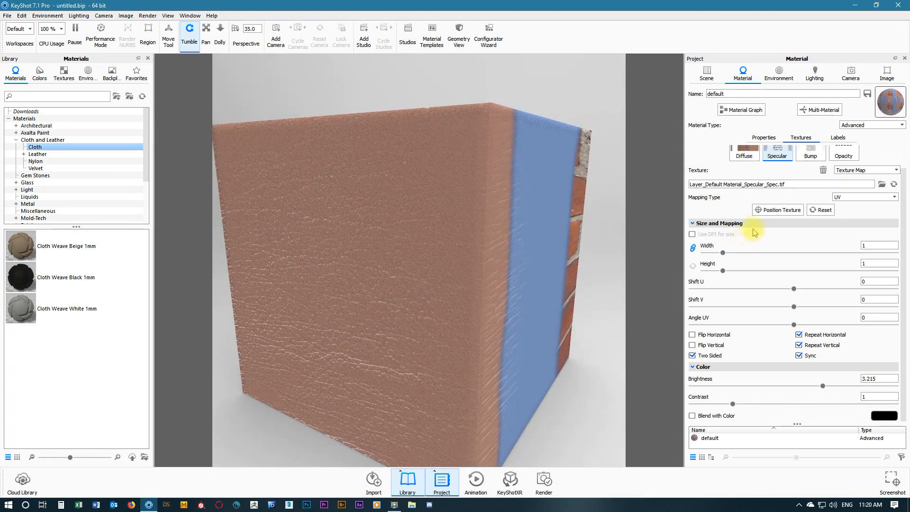
Switch the bump texture off and back on to compare its effect on the leather face
scroll(798, 237, up, 2)
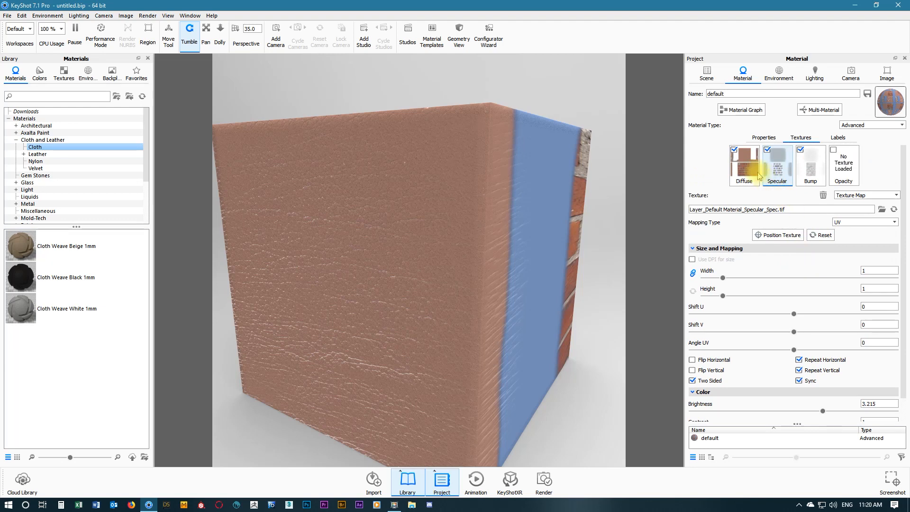
click(801, 151)
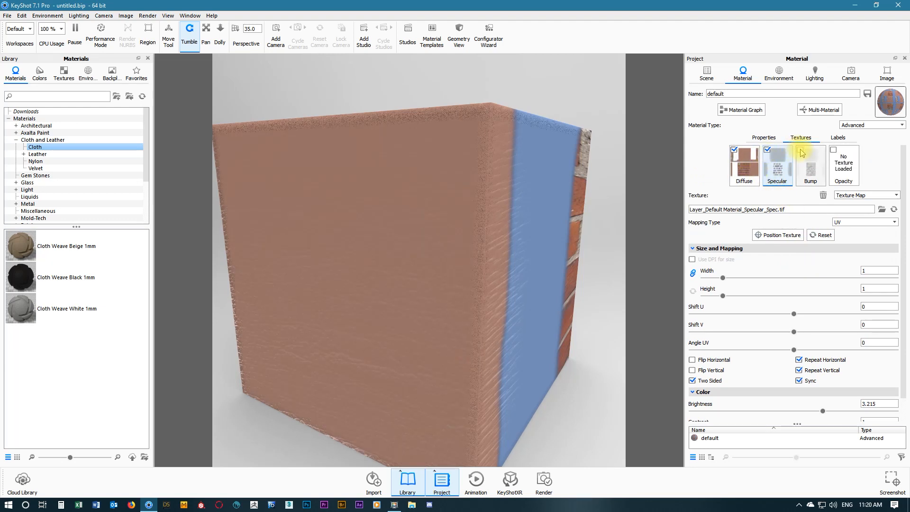
drag(457, 304, 436, 301)
click(801, 151)
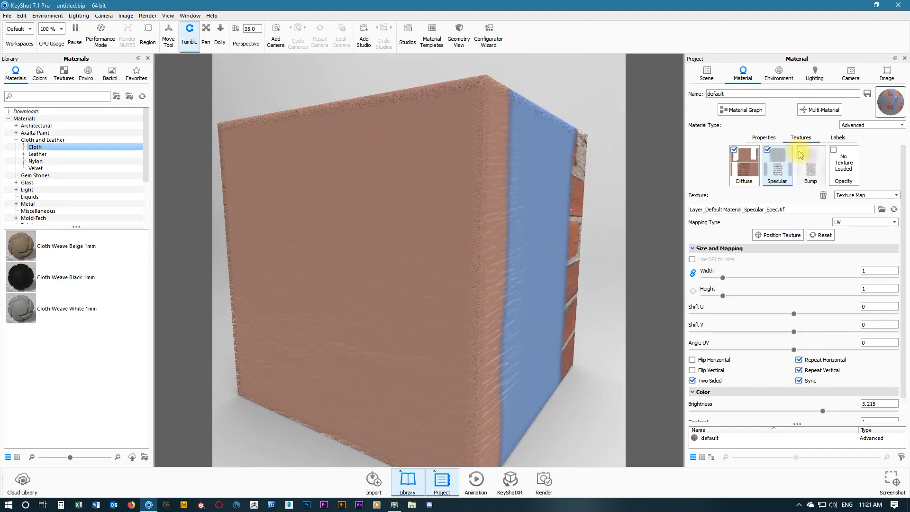
drag(423, 279, 422, 251)
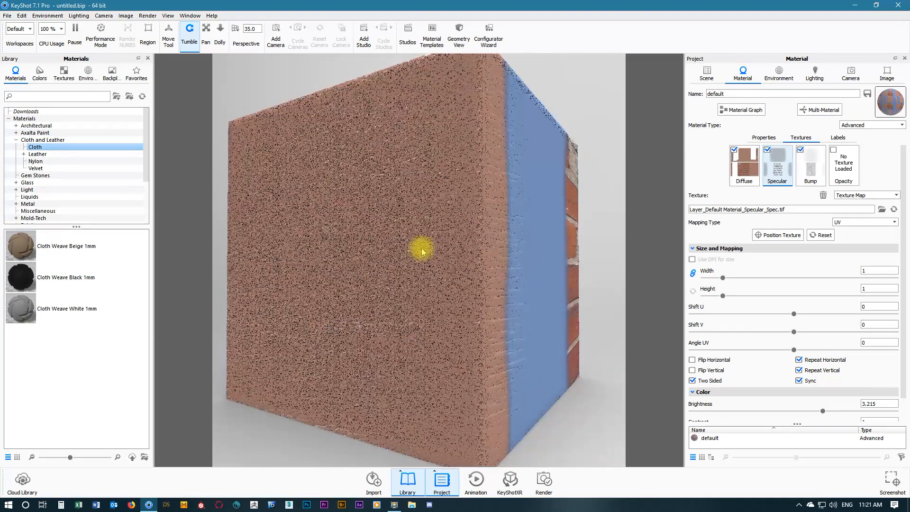
Switch the specular texture off and back on to compare the highlights on the leather face
click(769, 154)
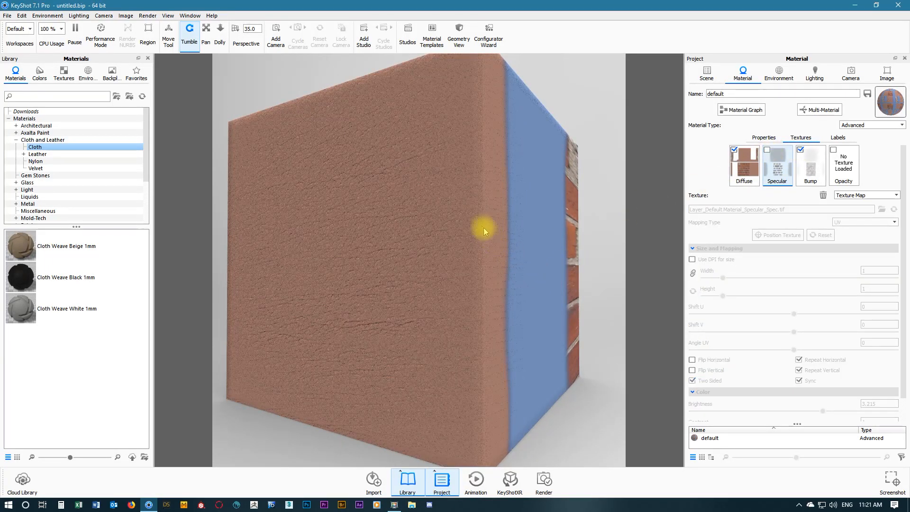
drag(470, 229, 569, 244)
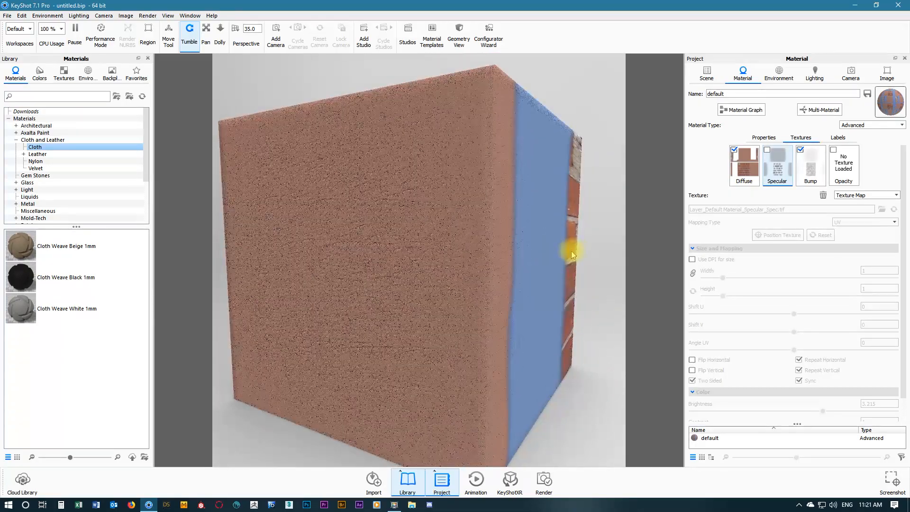
click(768, 151)
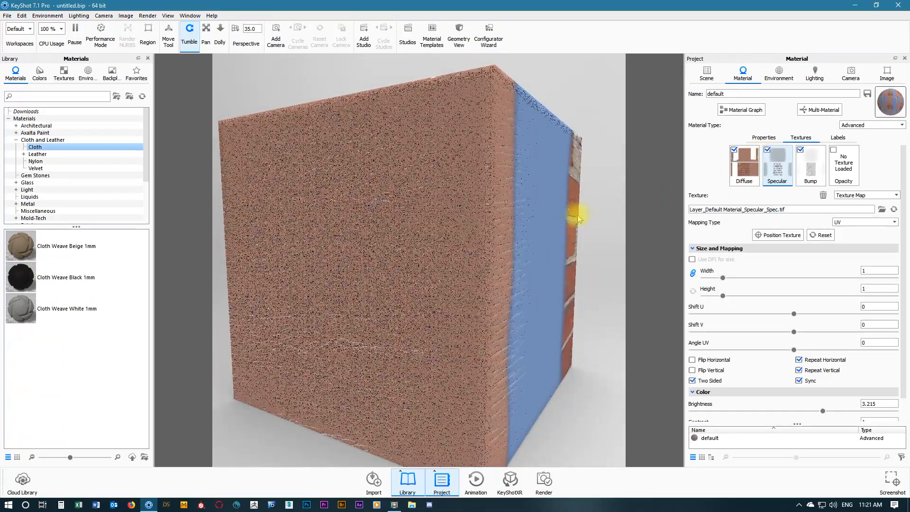
drag(579, 202, 499, 246)
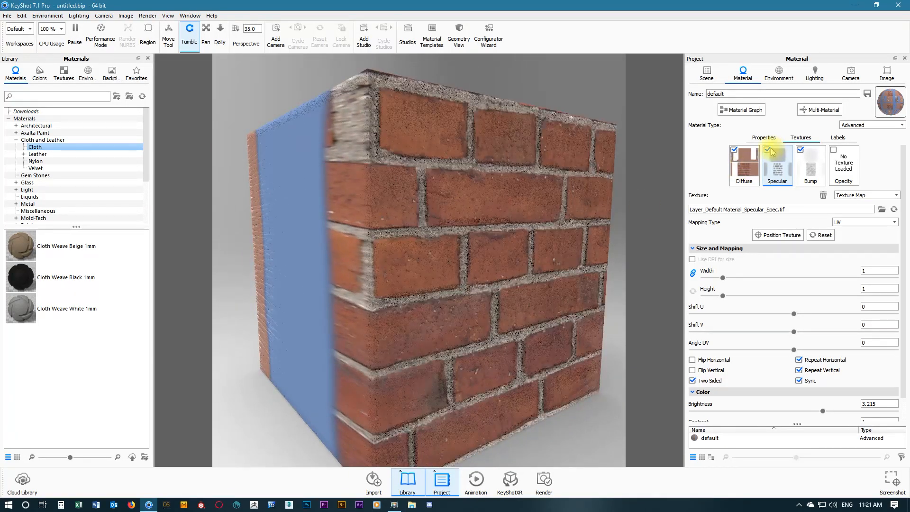
Switch the specular texture and the bump texture off and back on in turn to compare their effect on the brick face
click(768, 150)
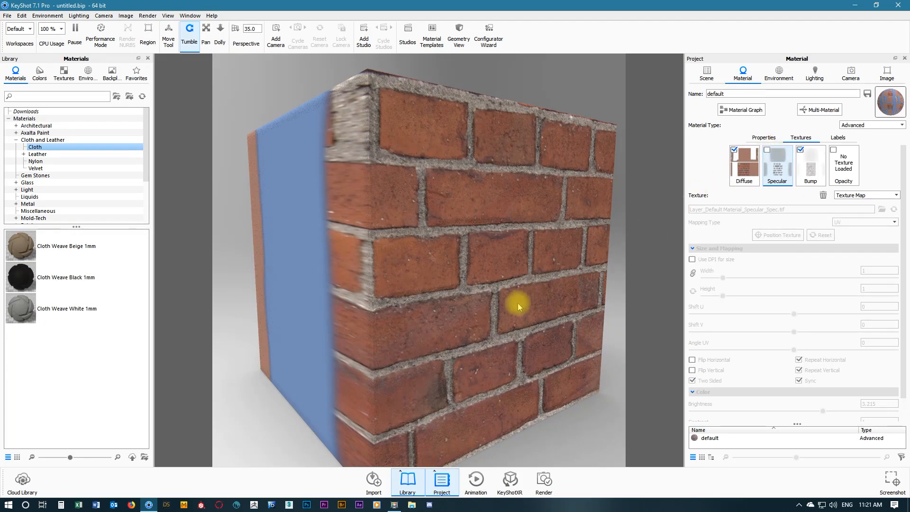
mouse_move(494, 313)
mouse_down()
mouse_move(496, 258)
mouse_move(499, 311)
mouse_up()
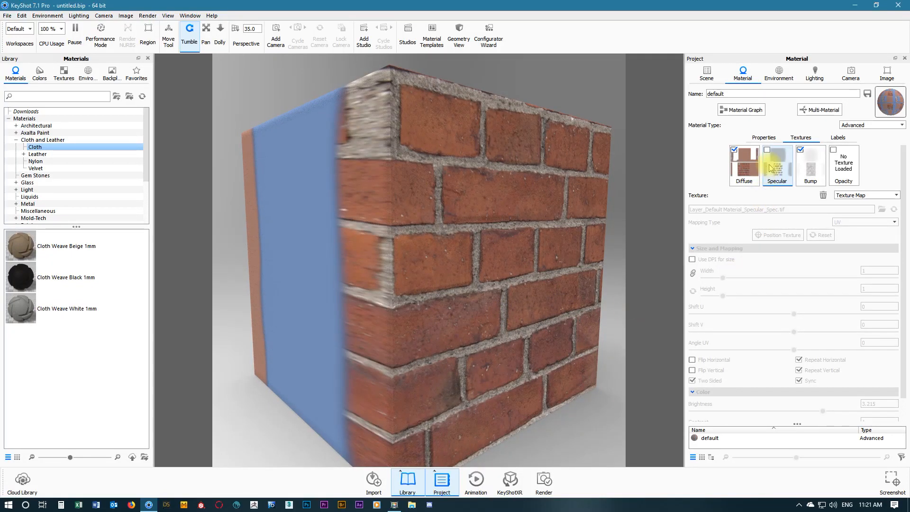
click(768, 151)
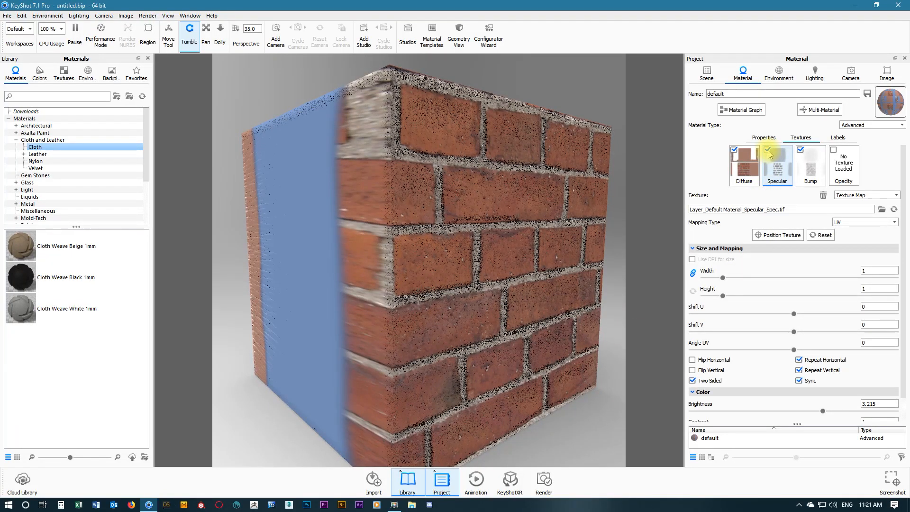
drag(518, 311, 501, 318)
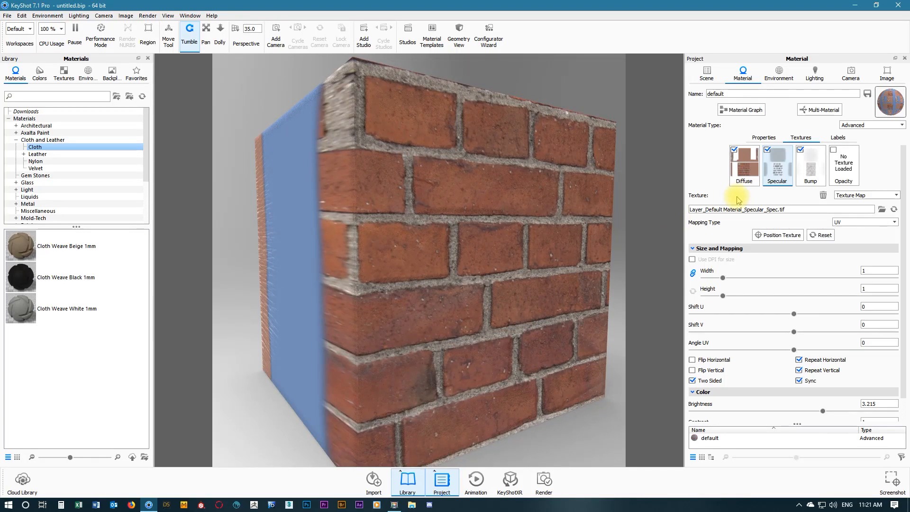
click(800, 151)
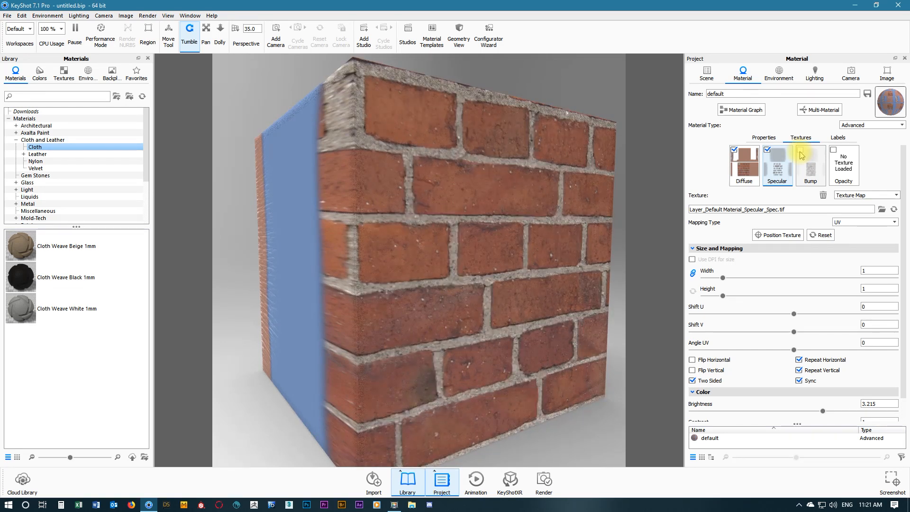
click(801, 152)
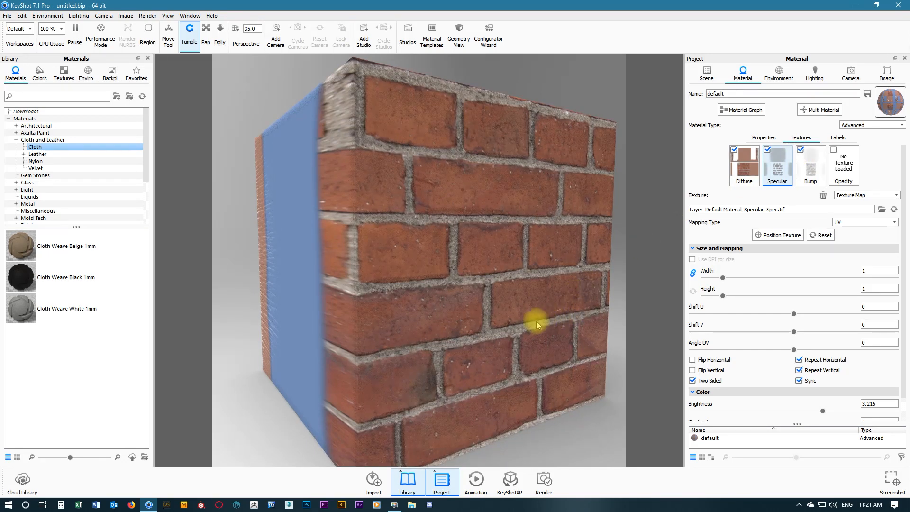
Try a roughness of about 0.273 on the cube's material, then return the roughness to 0
drag(525, 309, 376, 248)
scroll(478, 323, down, 4)
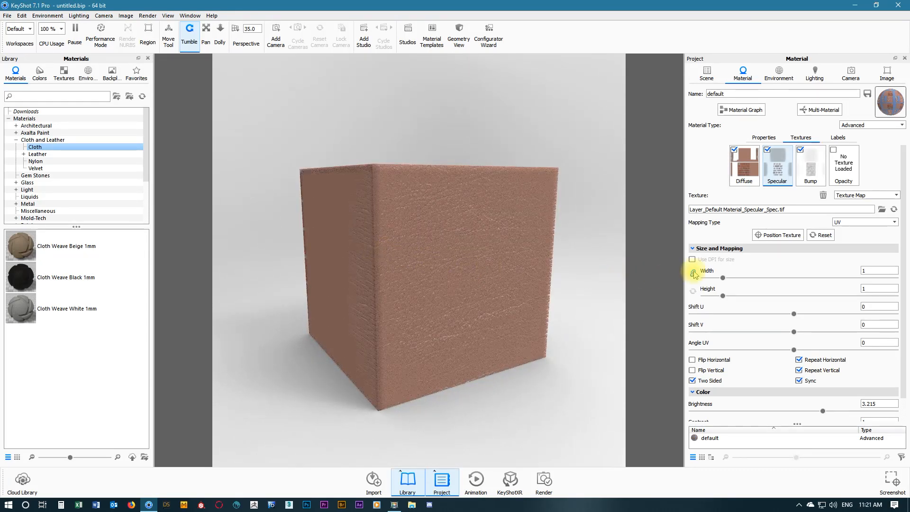
click(769, 138)
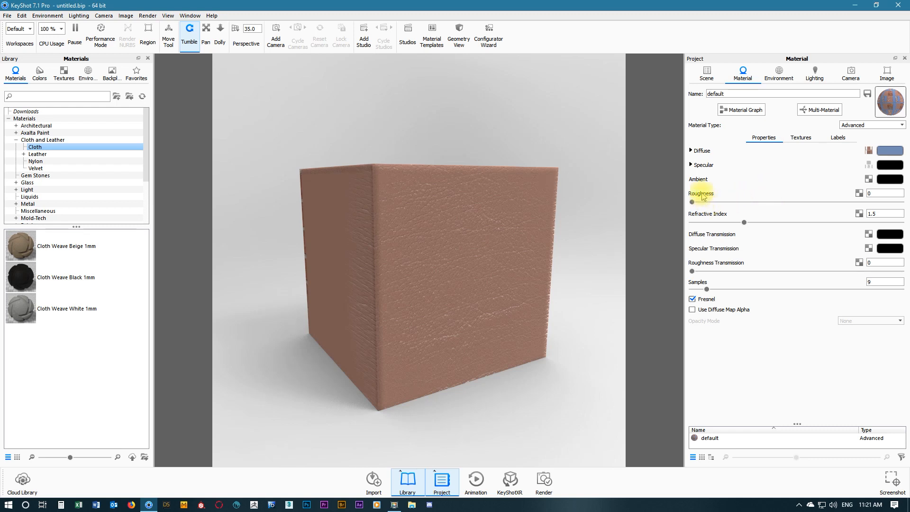
mouse_move(703, 198)
scroll(477, 274, down, 3)
scroll(478, 278, up, 5)
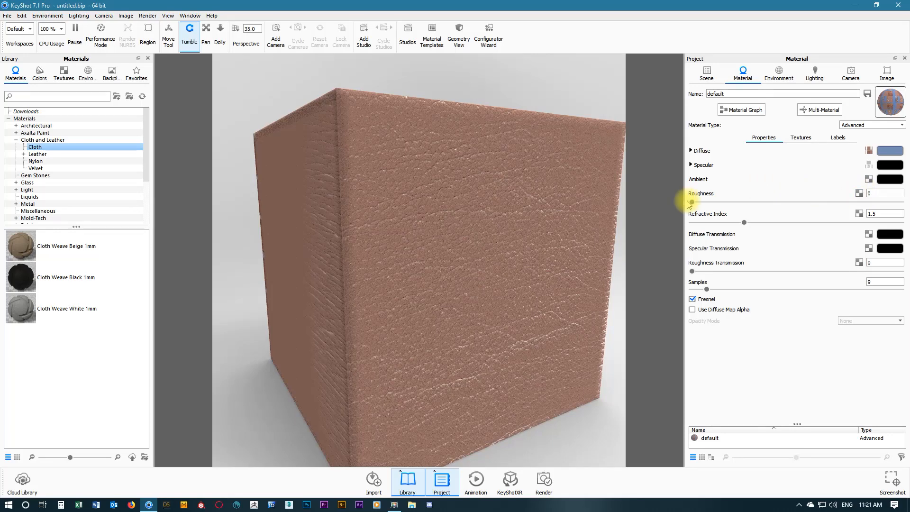
drag(693, 202, 883, 203)
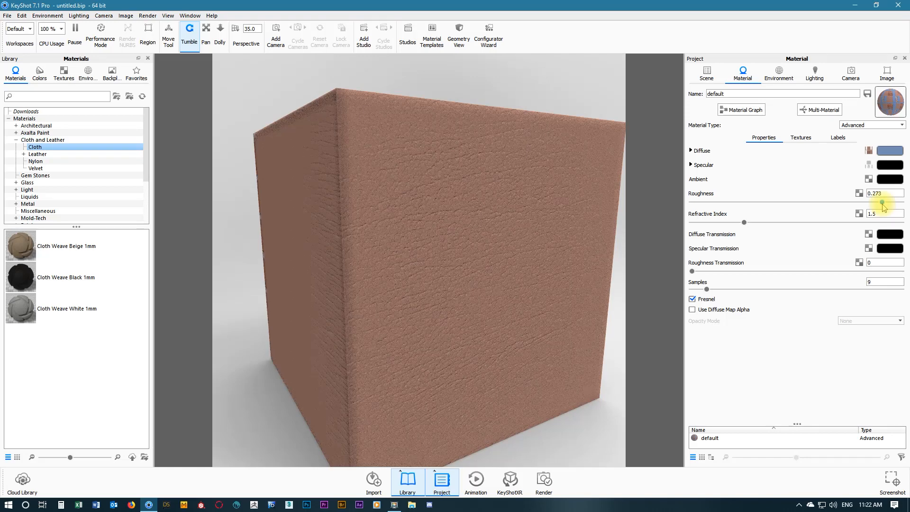
drag(882, 203, 694, 203)
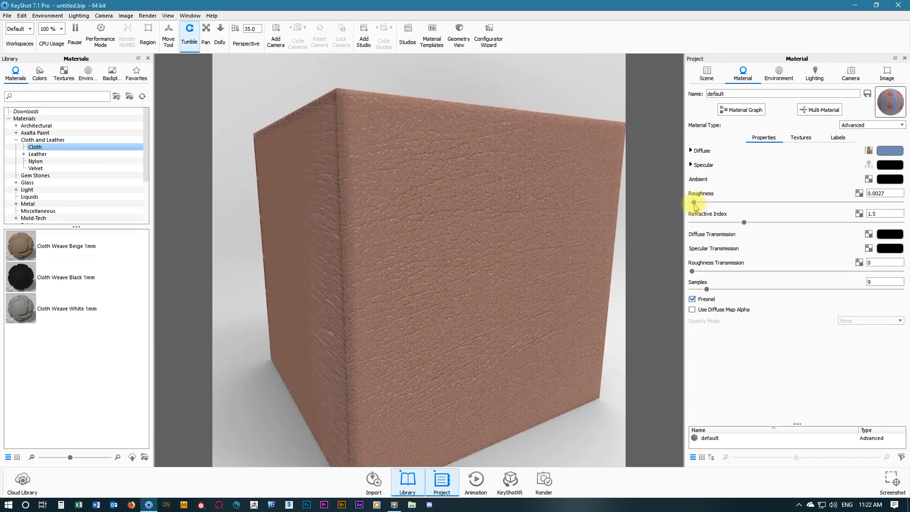
drag(695, 204, 681, 205)
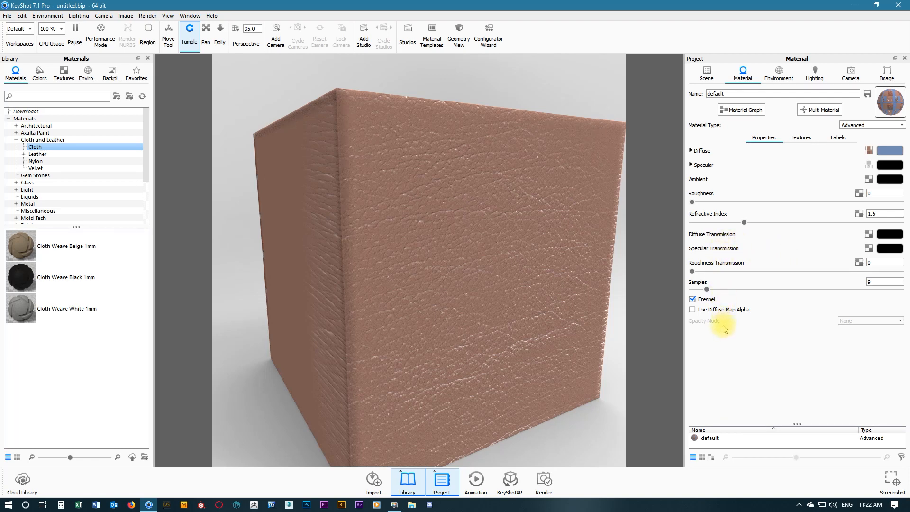
Disable Fresnel on the cube's material and inspect the reflections on the leather face
click(694, 301)
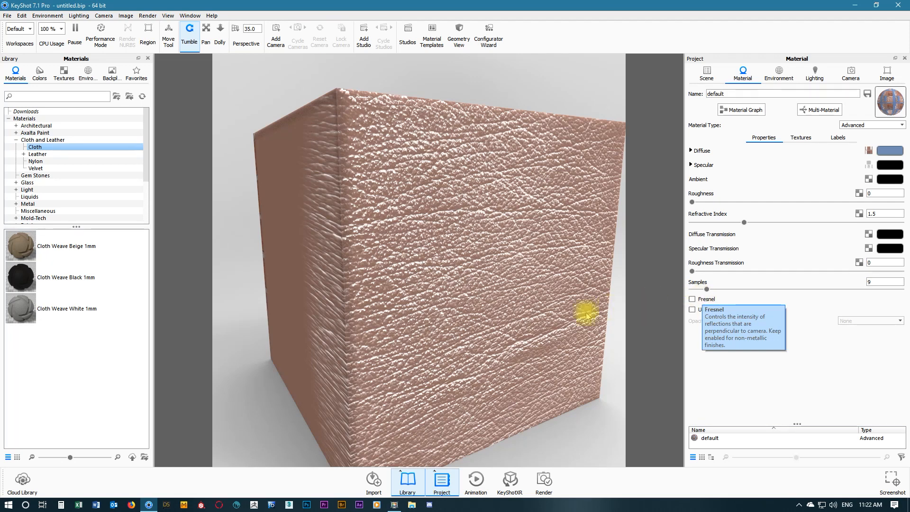
drag(537, 317, 532, 272)
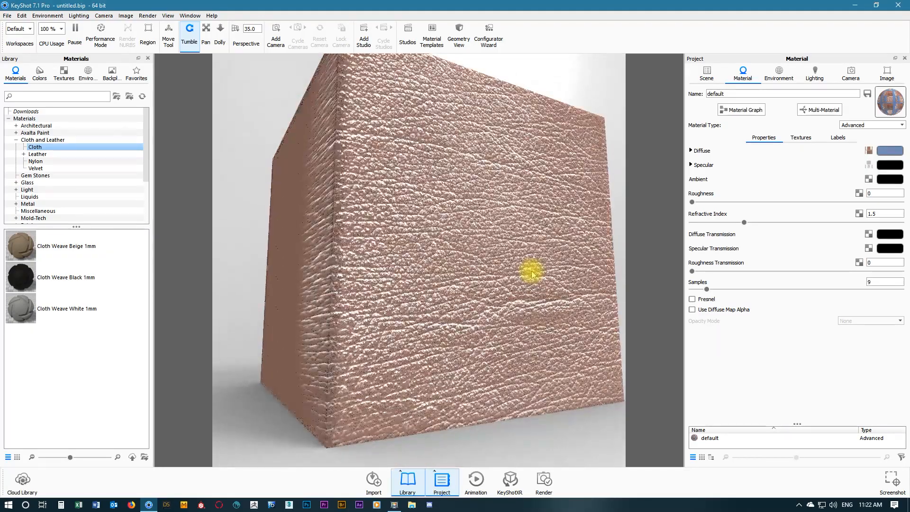
Inspect the brick and leather faces without Fresnel, and re-enable Fresnel on the cube's material to compare the leather reflections
drag(486, 216, 562, 258)
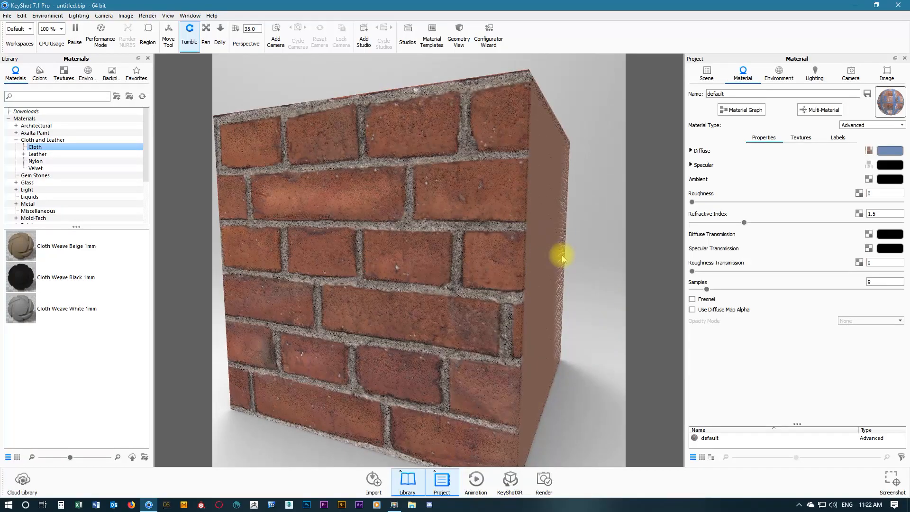
drag(562, 255, 295, 249)
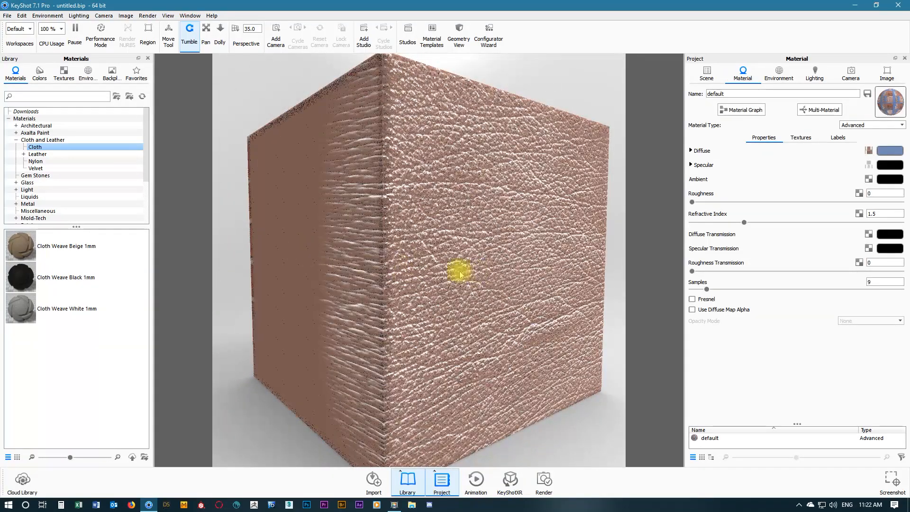
drag(512, 272, 494, 271)
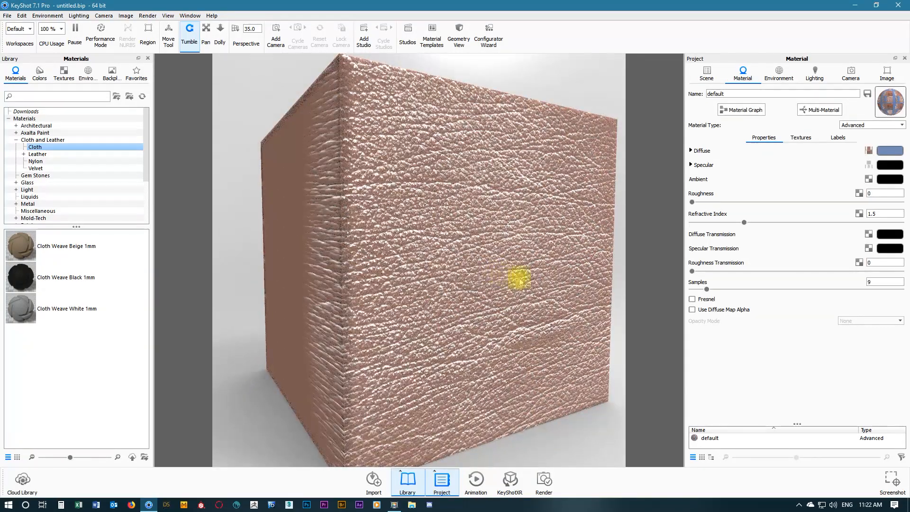
click(692, 300)
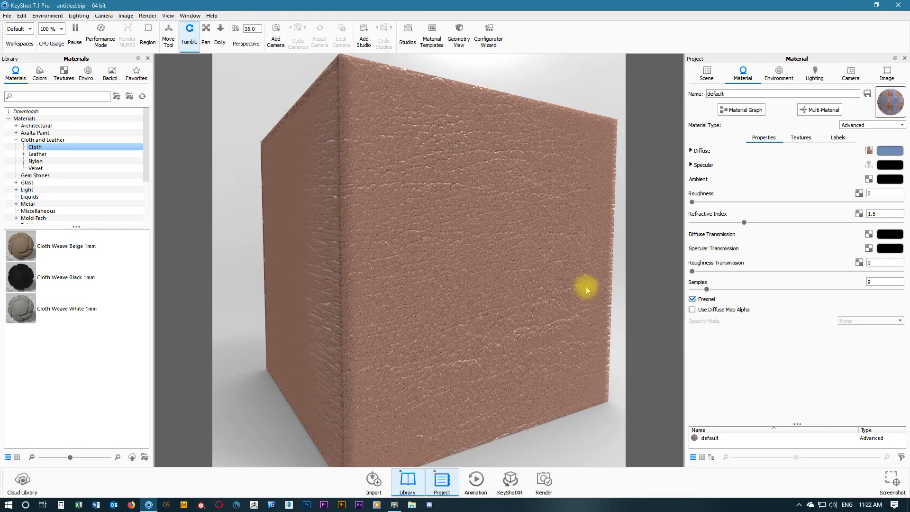
mouse_move(575, 275)
mouse_down()
mouse_move(559, 297)
mouse_move(562, 279)
mouse_up()
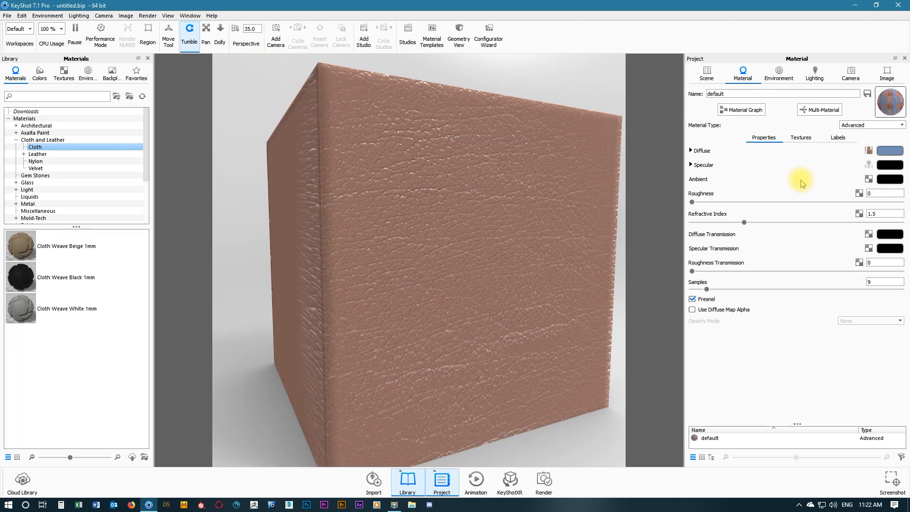
mouse_move(801, 183)
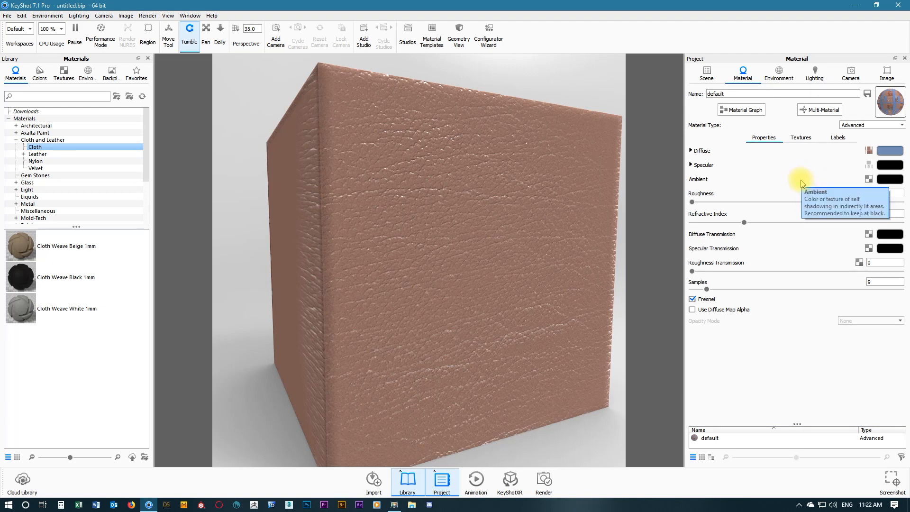